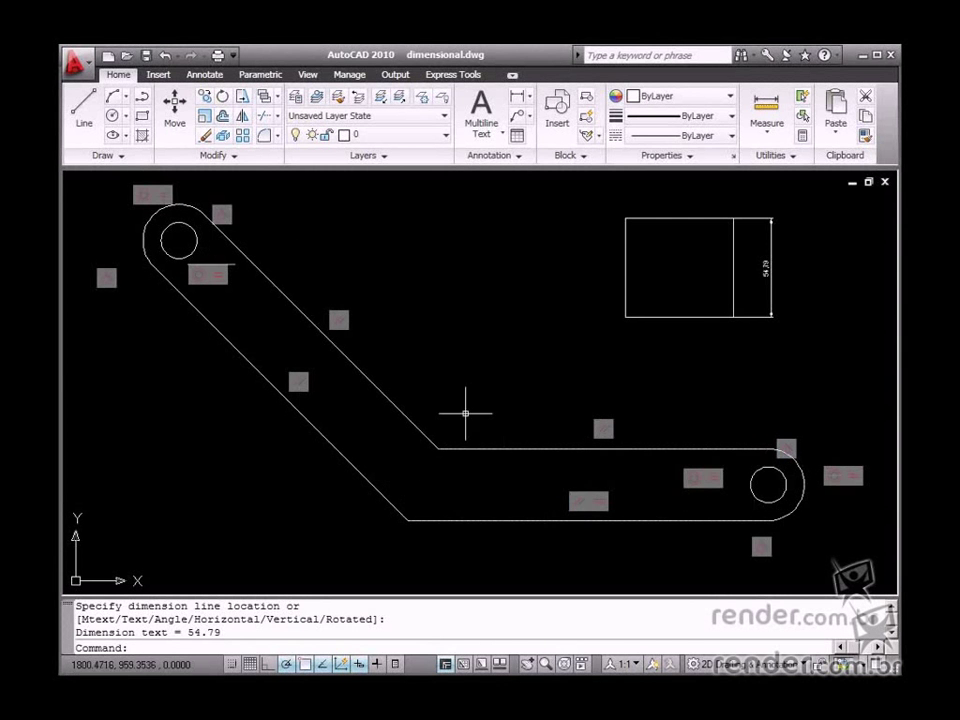
Switch the ribbon to the Parametric tab to expose the constraint tools
click(262, 75)
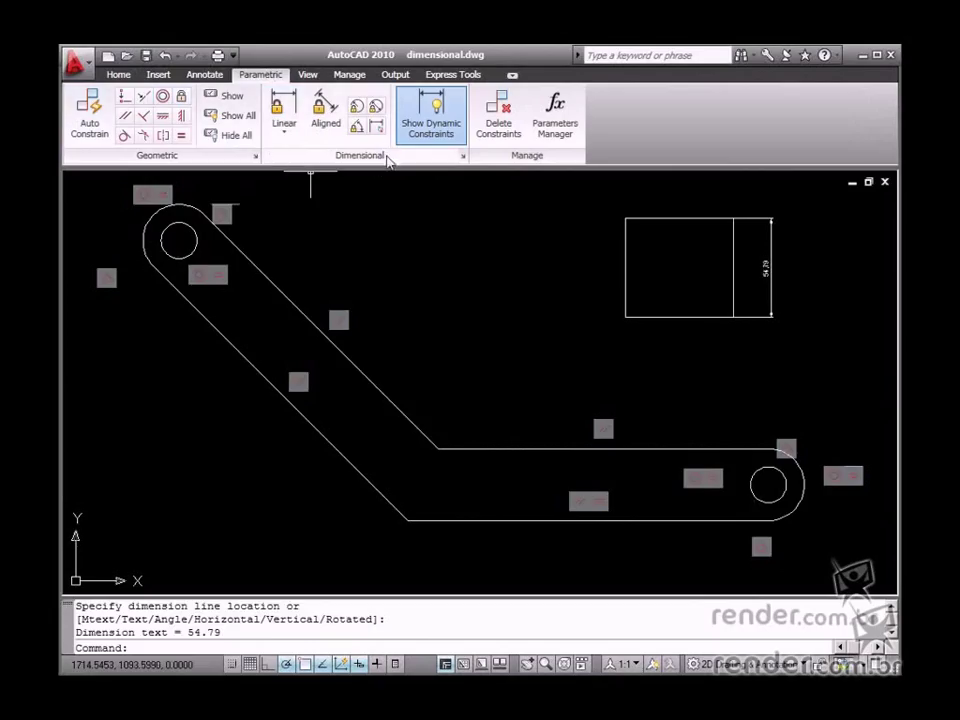
Hide all geometric constraint bars on the link and rectangle
click(218, 135)
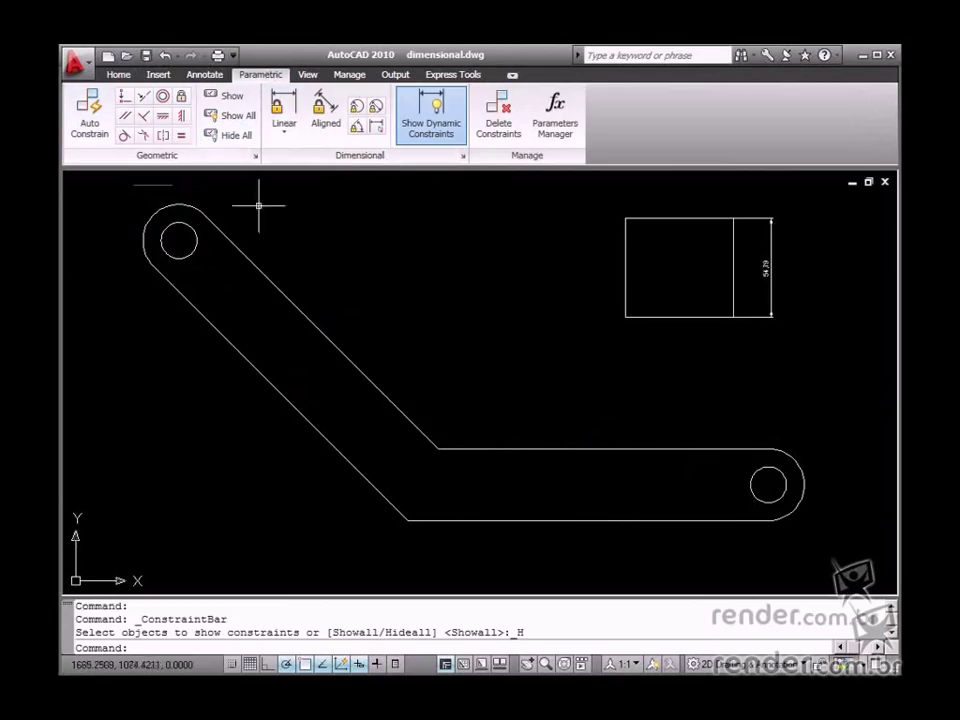
Add a linear constraint d1=200 across the link's bottom edge, placed below it
click(286, 136)
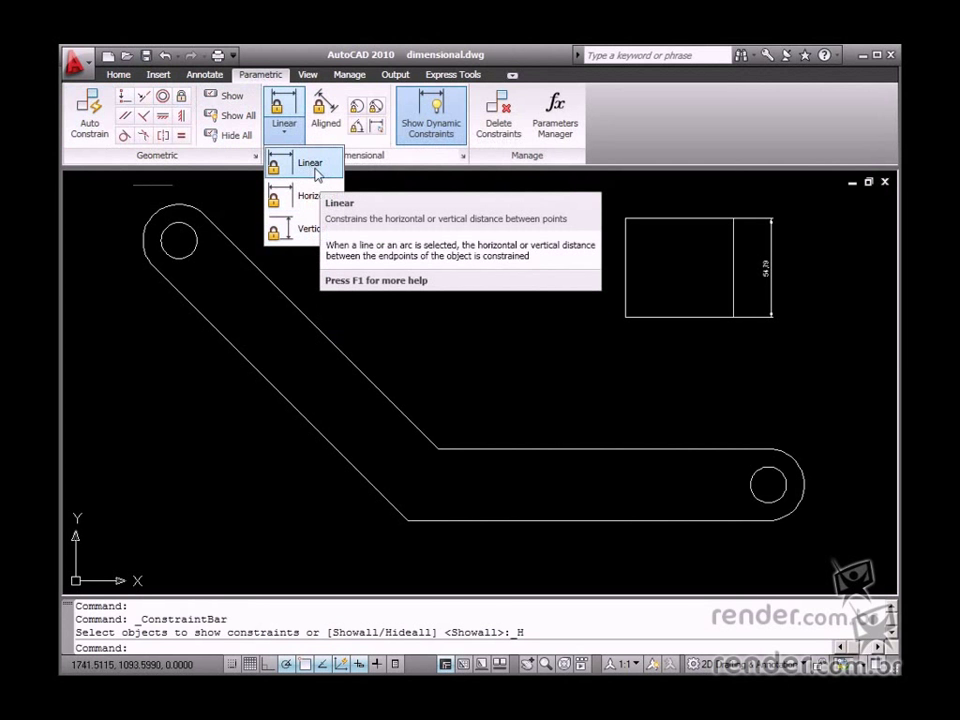
click(311, 166)
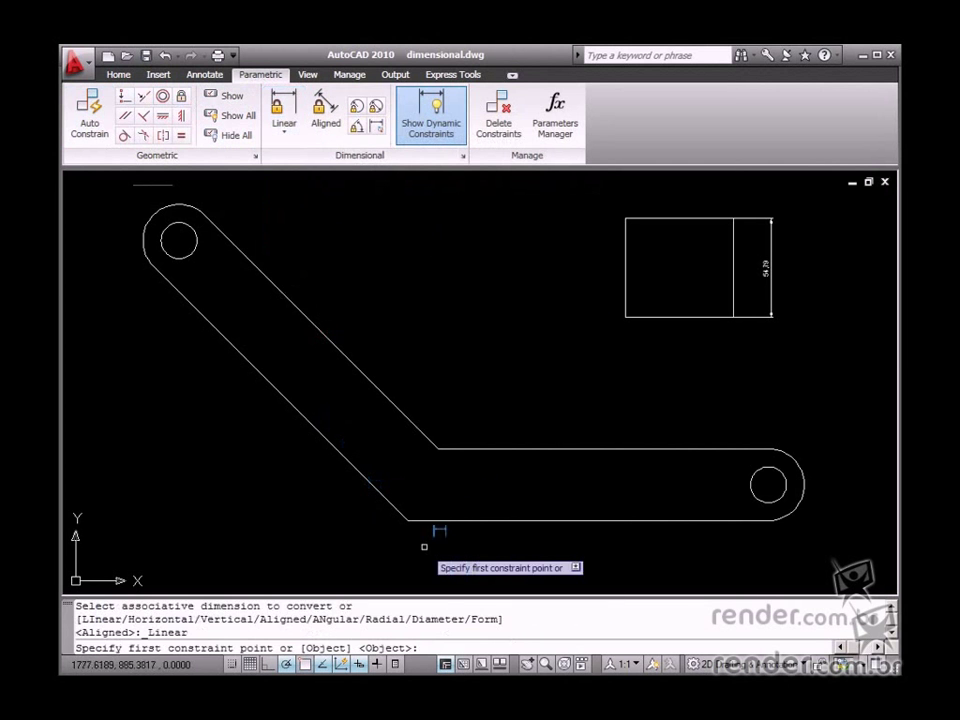
click(410, 520)
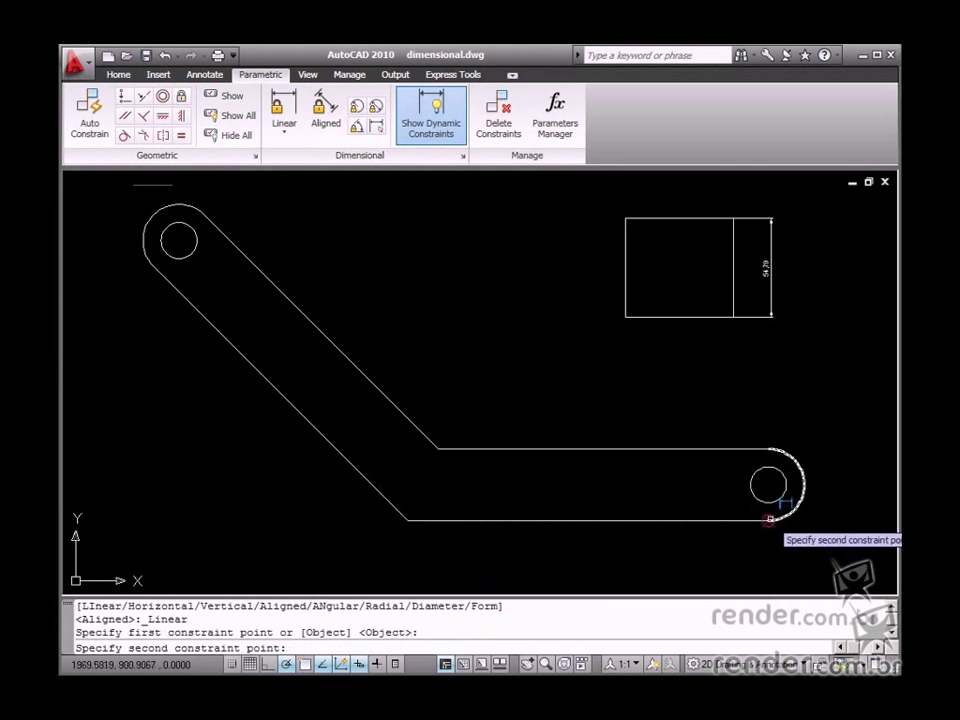
click(767, 520)
click(662, 561)
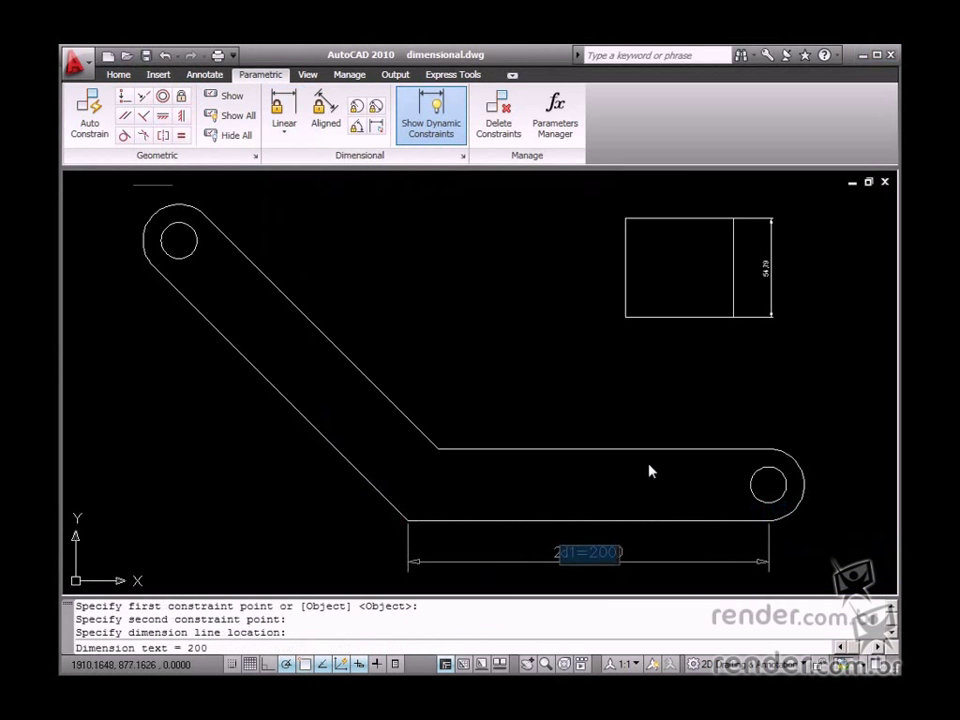
key(Return)
click(285, 136)
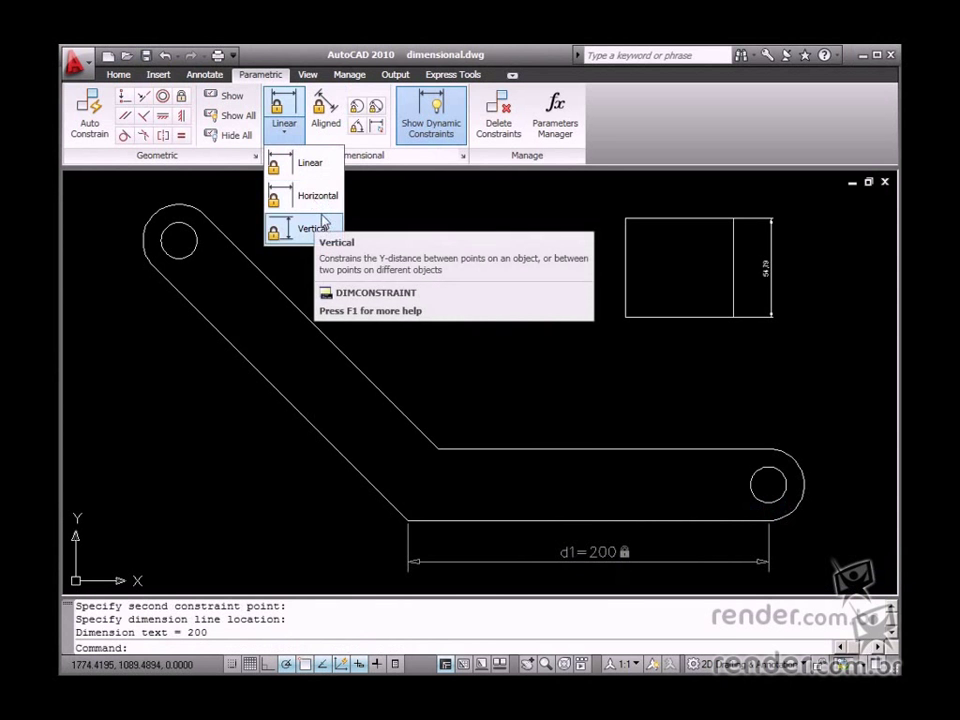
Add a vertical constraint d2=54.794 on the rectangle's left side
click(318, 228)
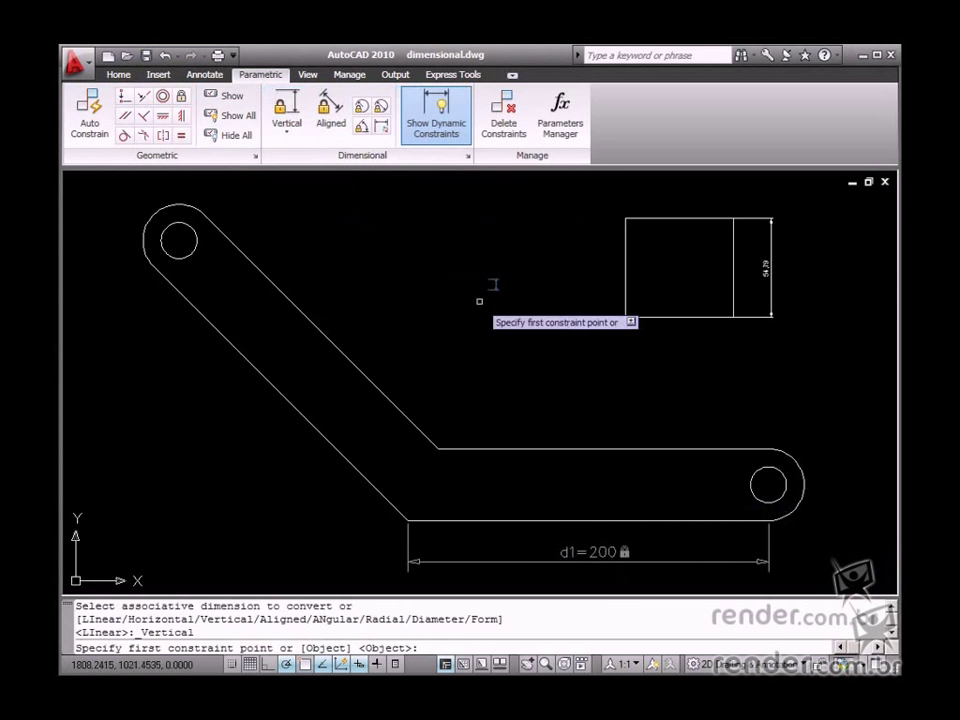
click(625, 219)
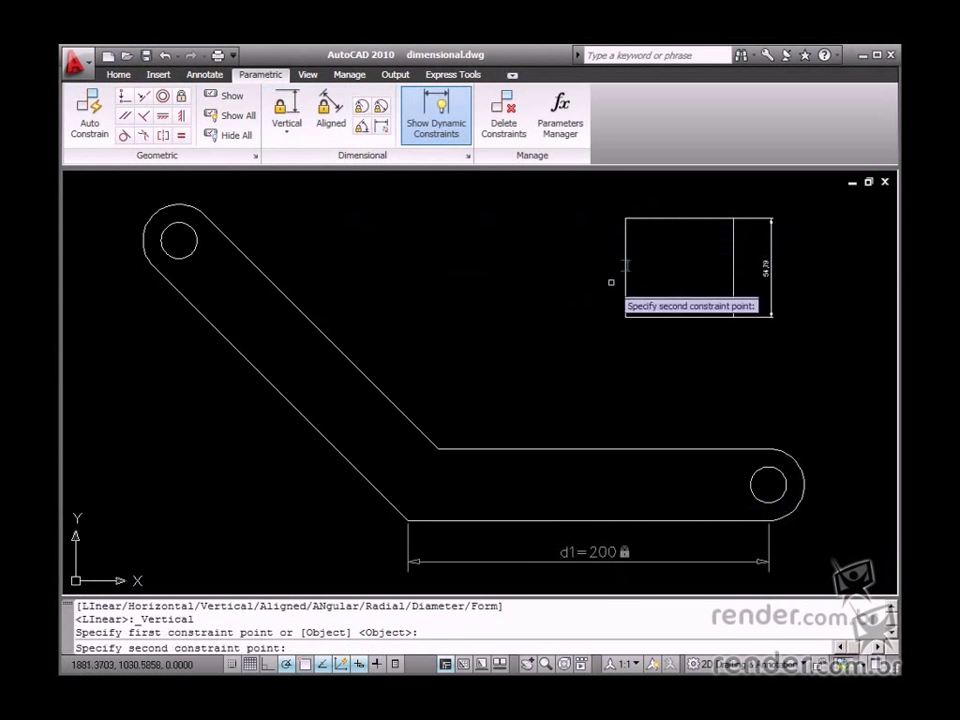
click(625, 316)
click(595, 306)
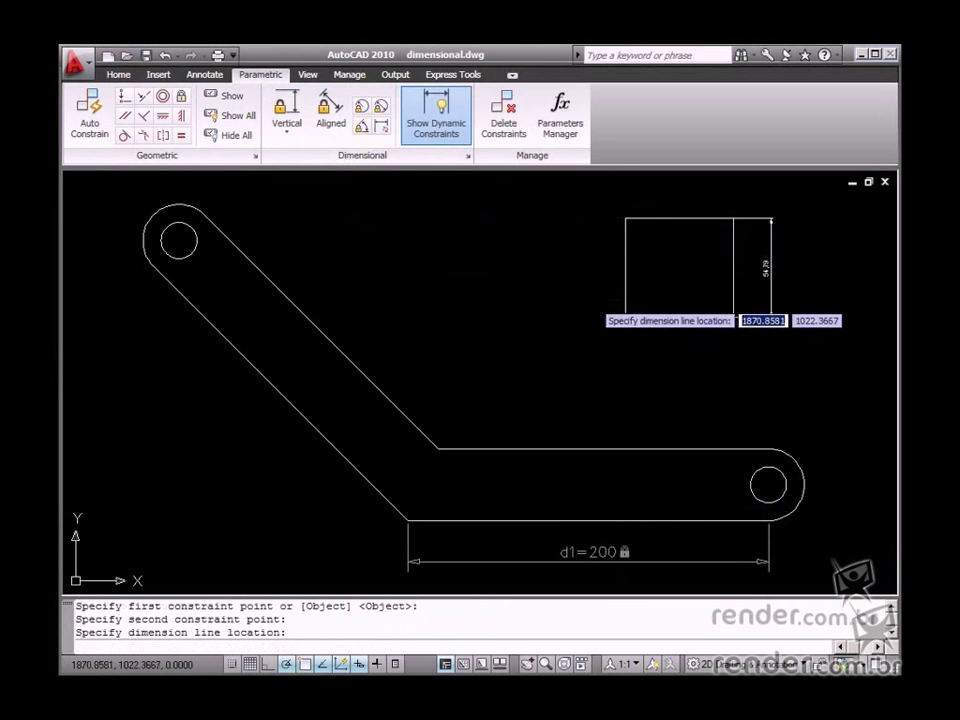
key(Return)
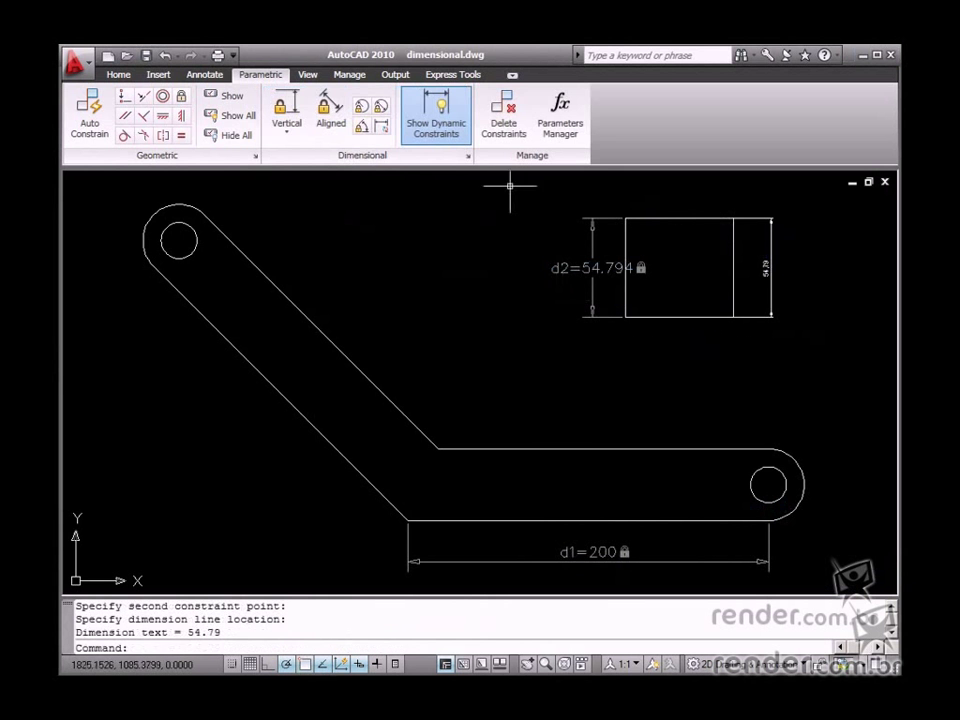
Add a horizontal constraint d3=59.8742 along the rectangle's bottom edge
click(287, 131)
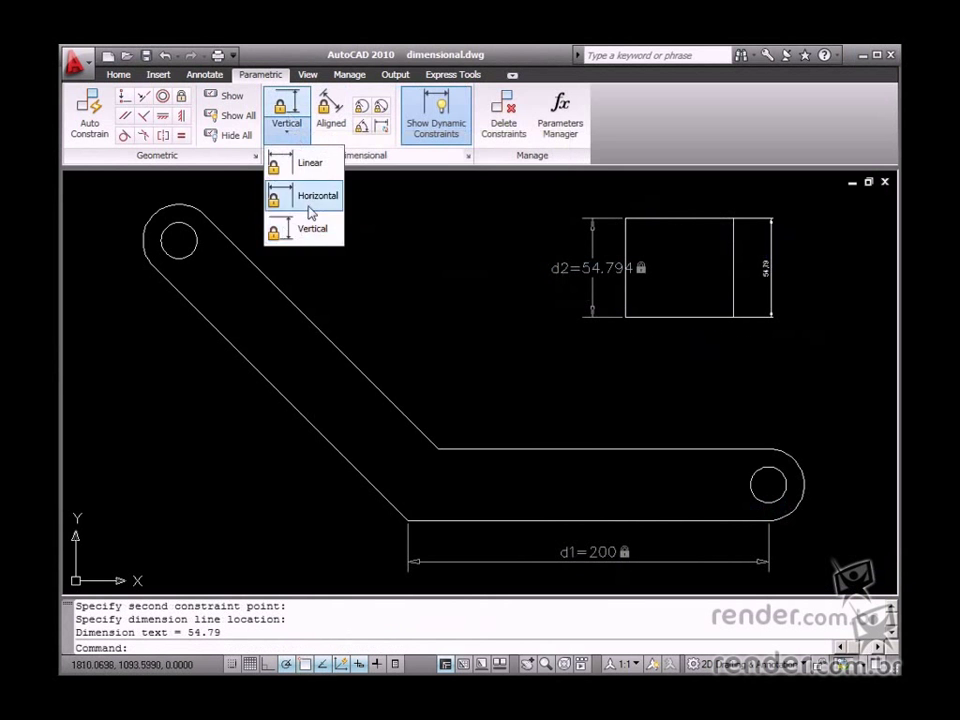
click(300, 225)
click(625, 317)
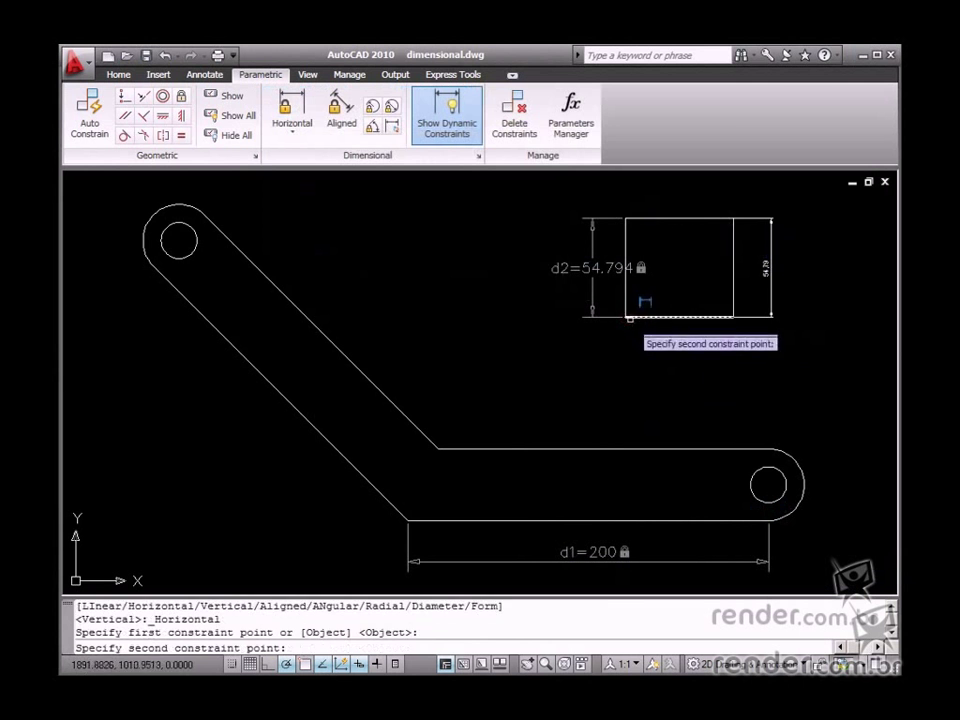
click(733, 317)
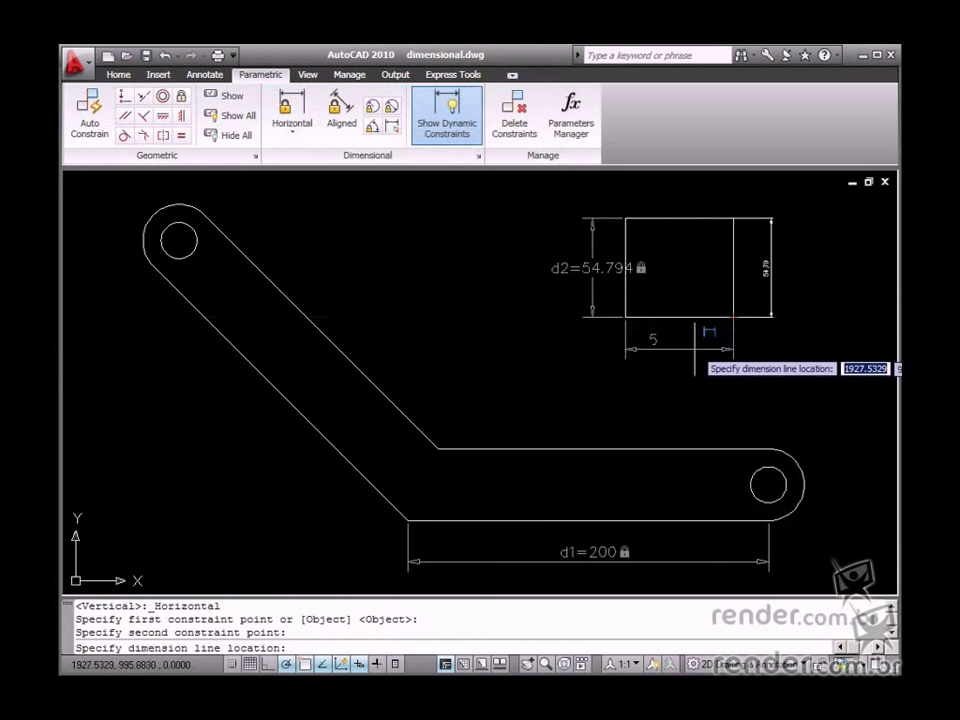
click(695, 348)
key(Return)
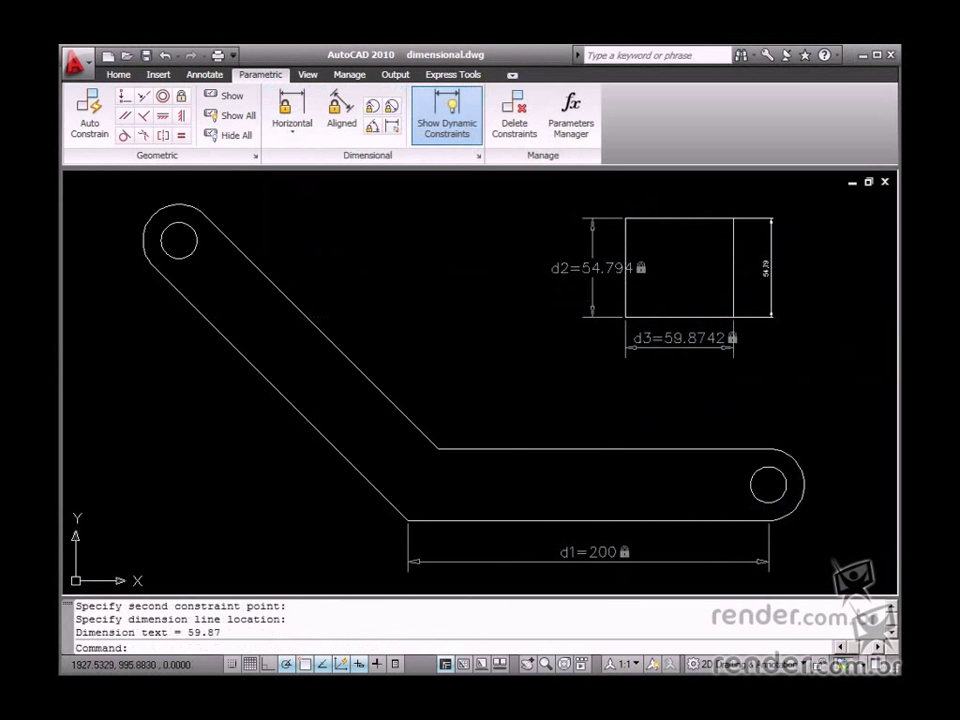
Delete the vertical d2 constraint and cancel the extra zero-length horizontal constraint
click(594, 268)
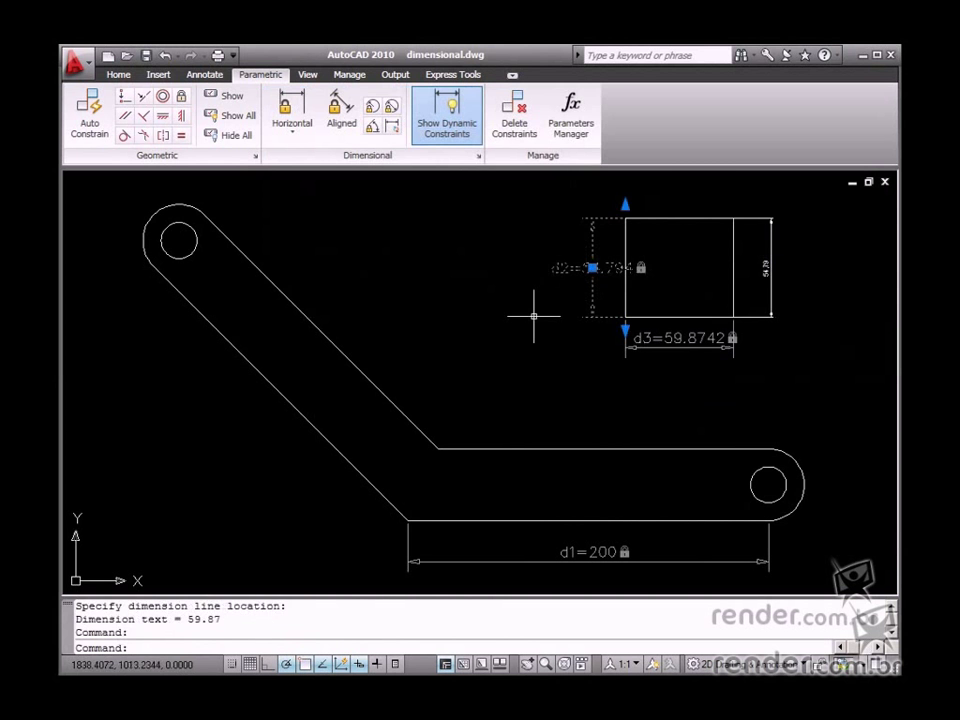
key(Delete)
click(292, 106)
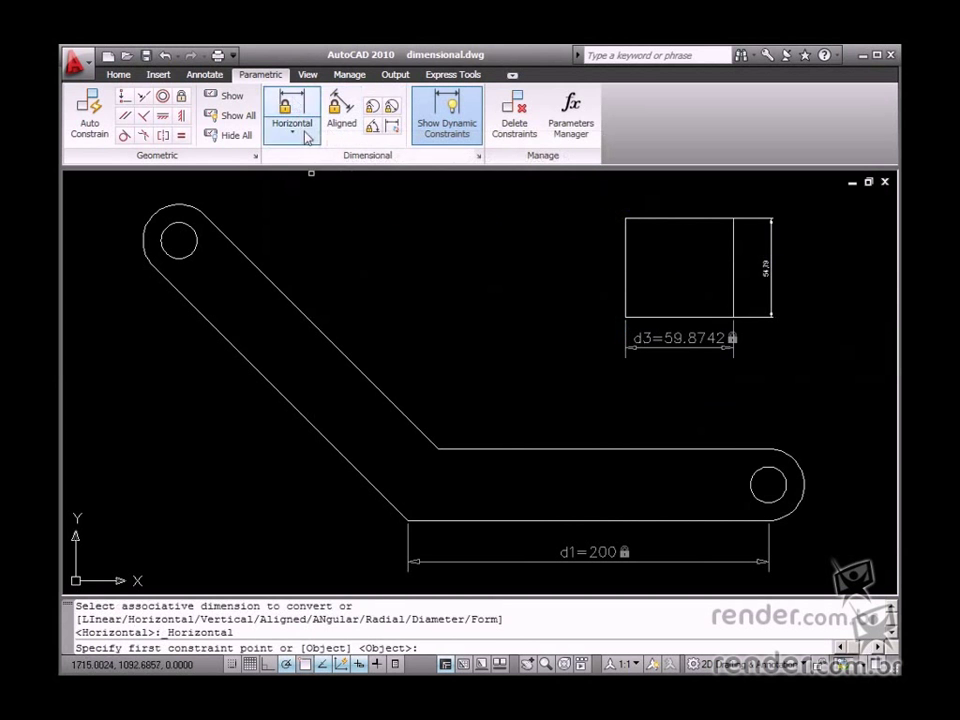
click(626, 219)
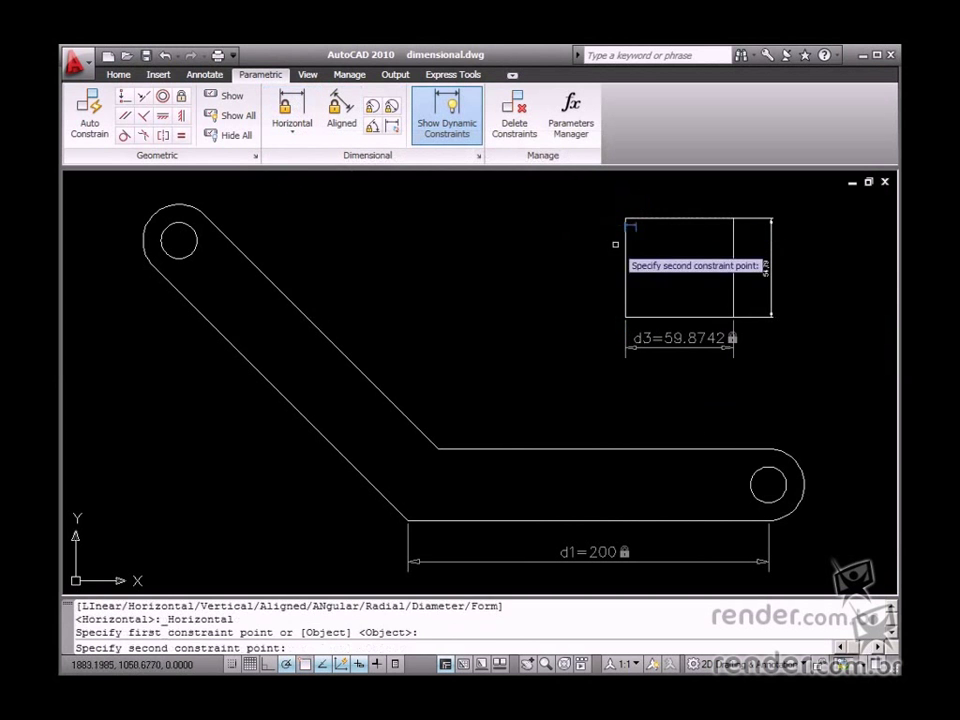
click(625, 316)
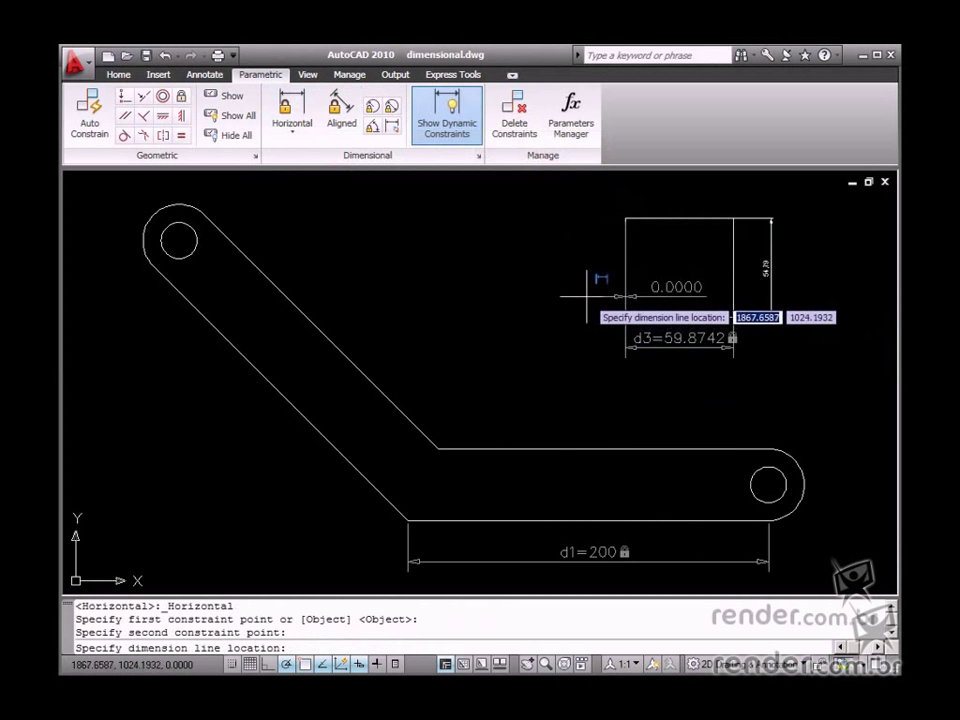
key(Escape)
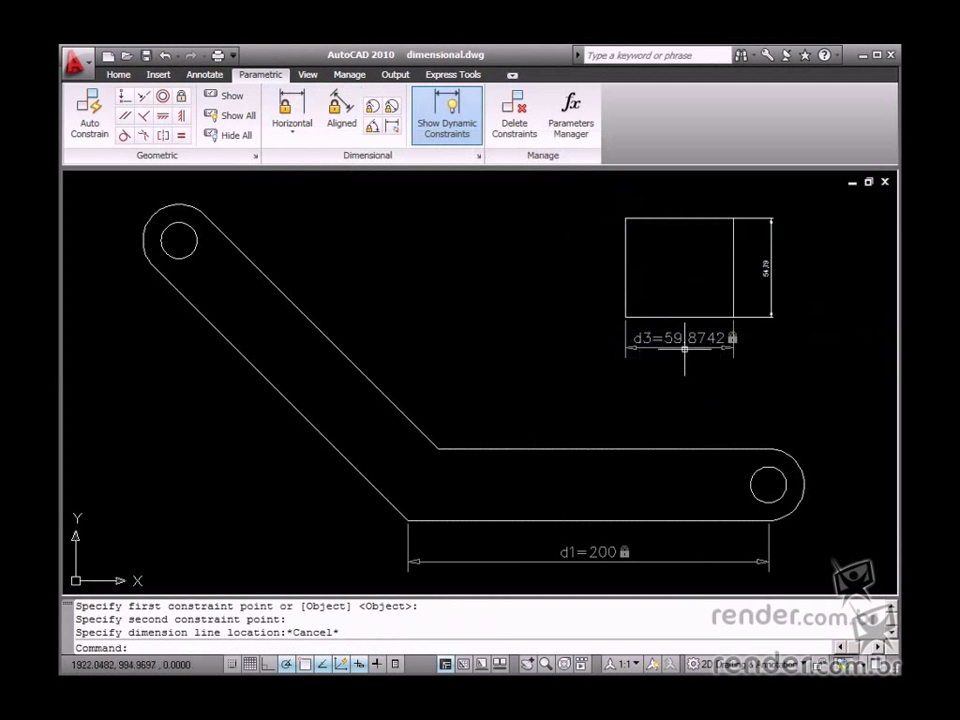
Add an aligned constraint d2=200 along the link's slanted arm
click(343, 115)
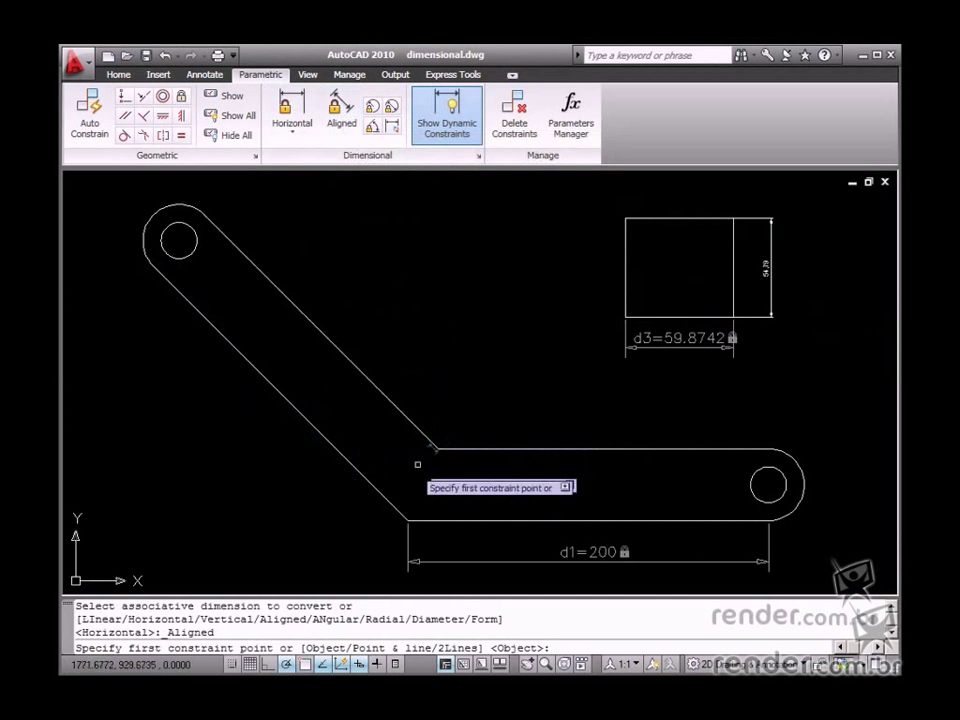
click(405, 518)
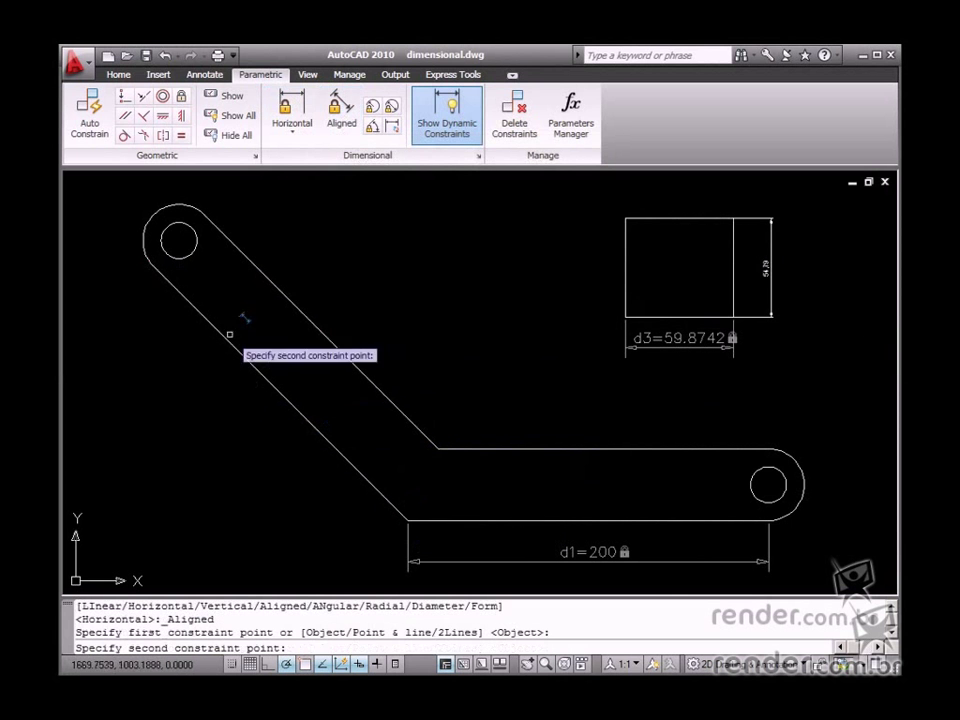
click(153, 267)
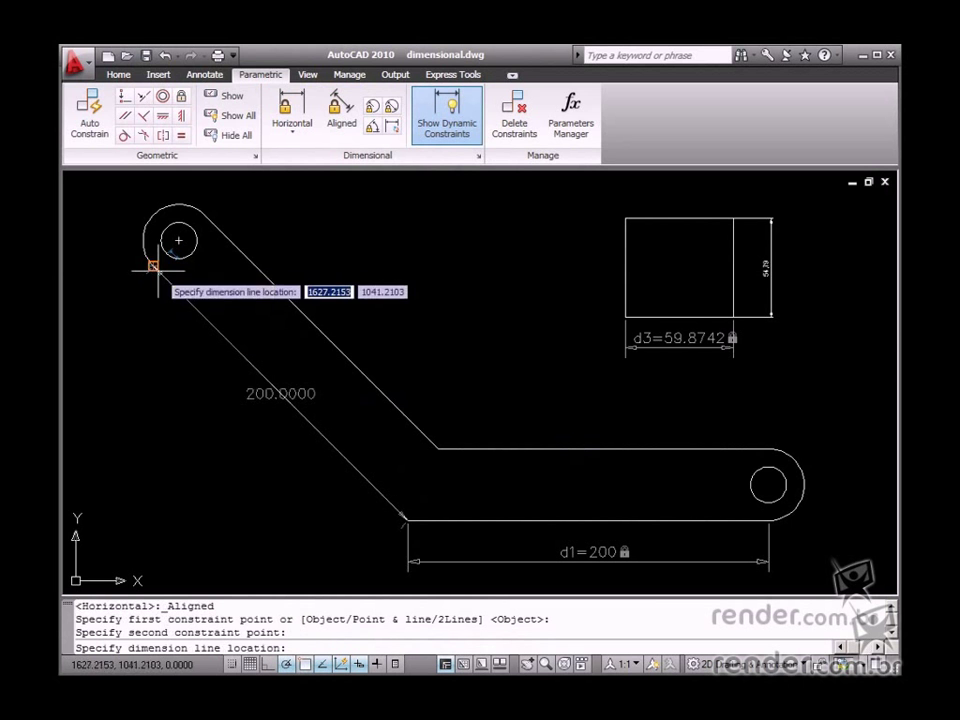
click(171, 360)
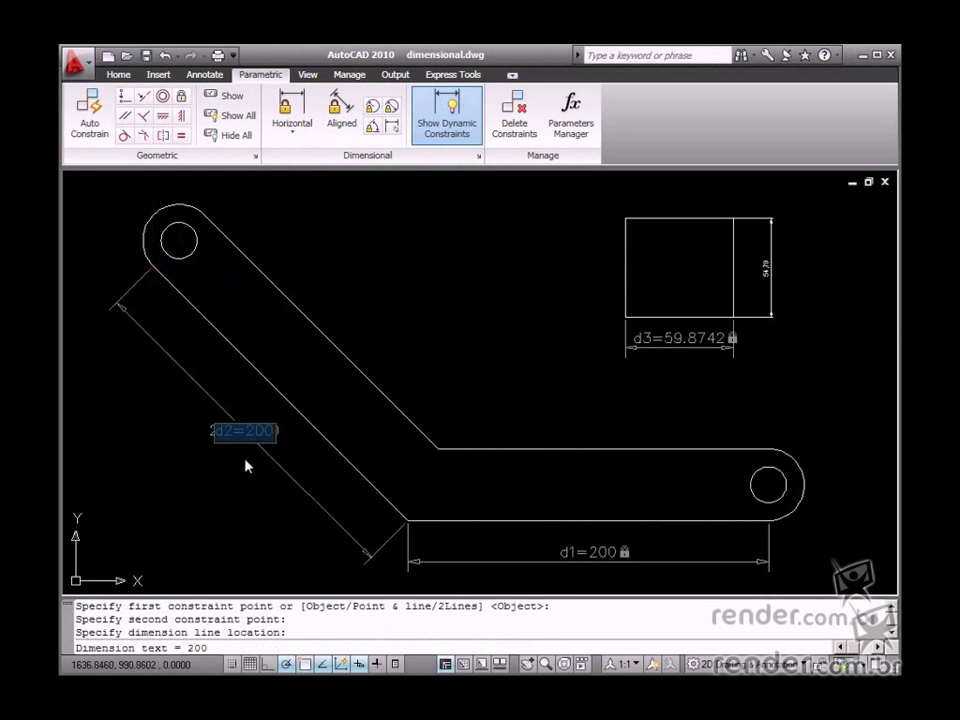
key(Return)
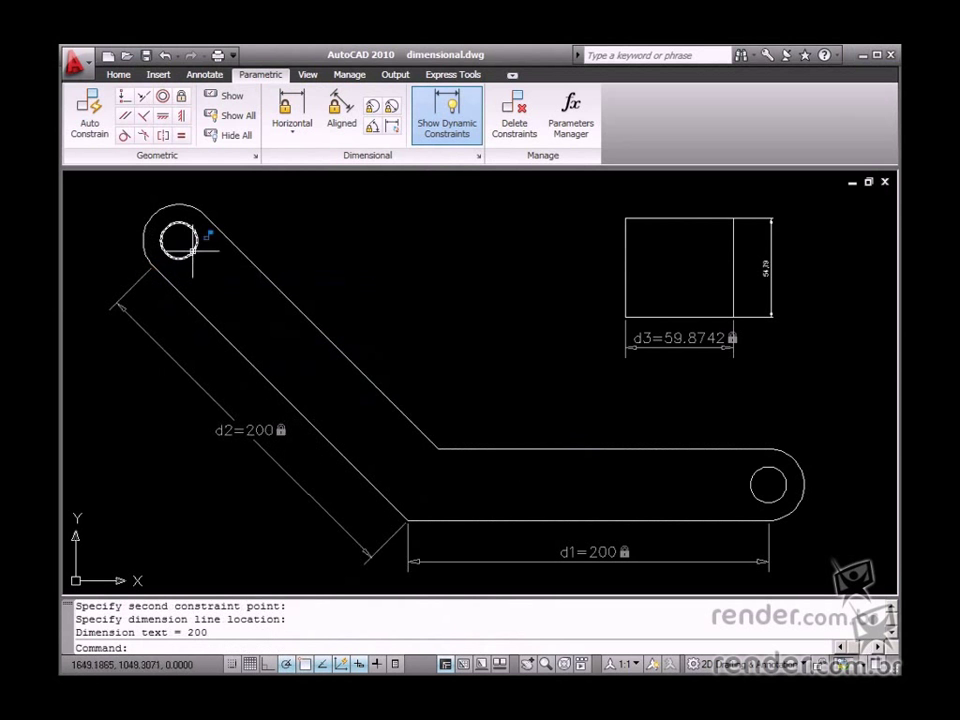
Add radial constraint rad1=20 to the upper-left rounded end of the link
click(372, 107)
click(164, 205)
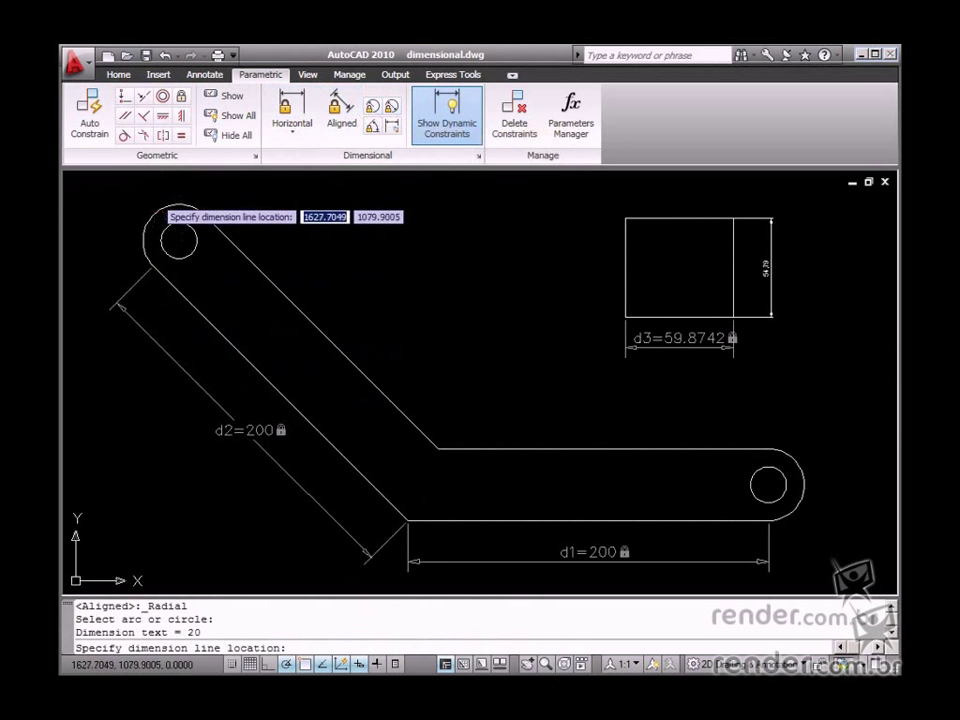
click(160, 203)
key(Return)
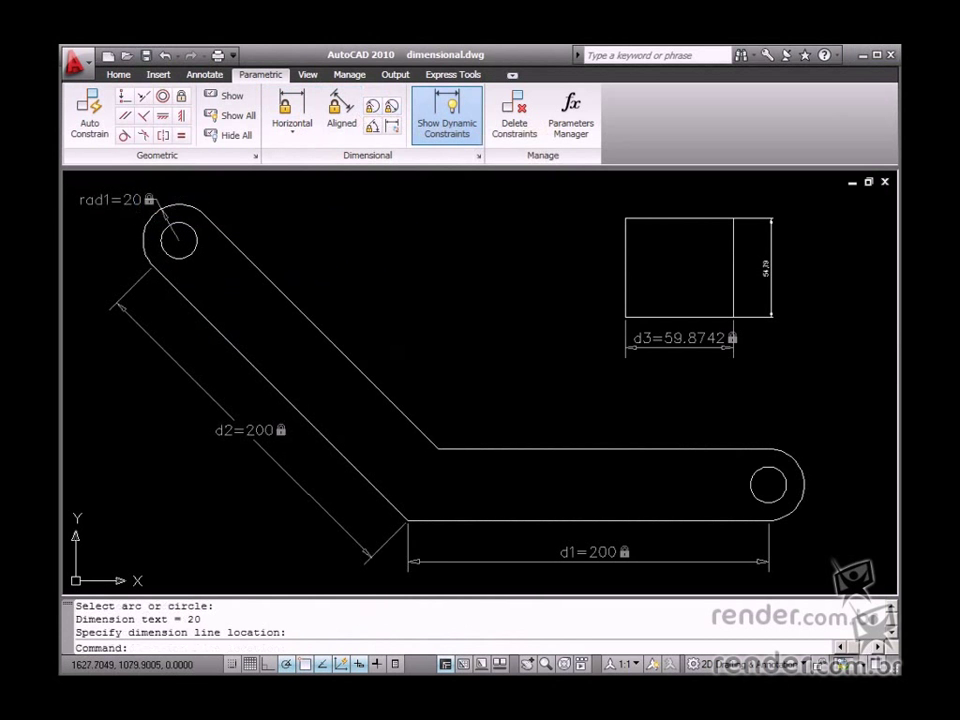
Add diameter constraint dia1=20 to the upper-left hole
click(391, 110)
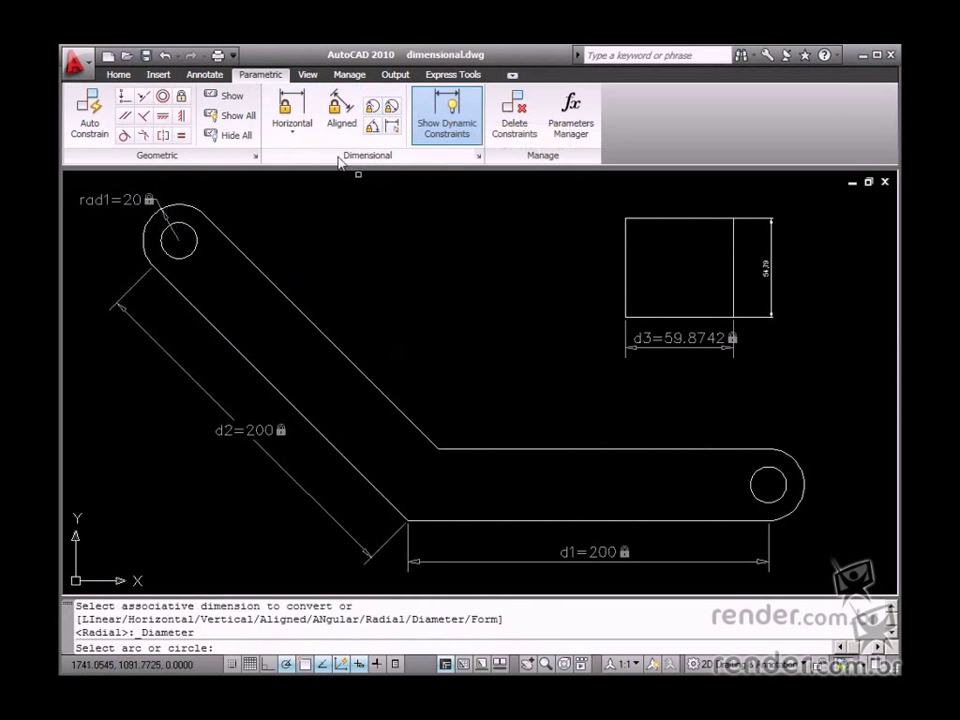
click(194, 252)
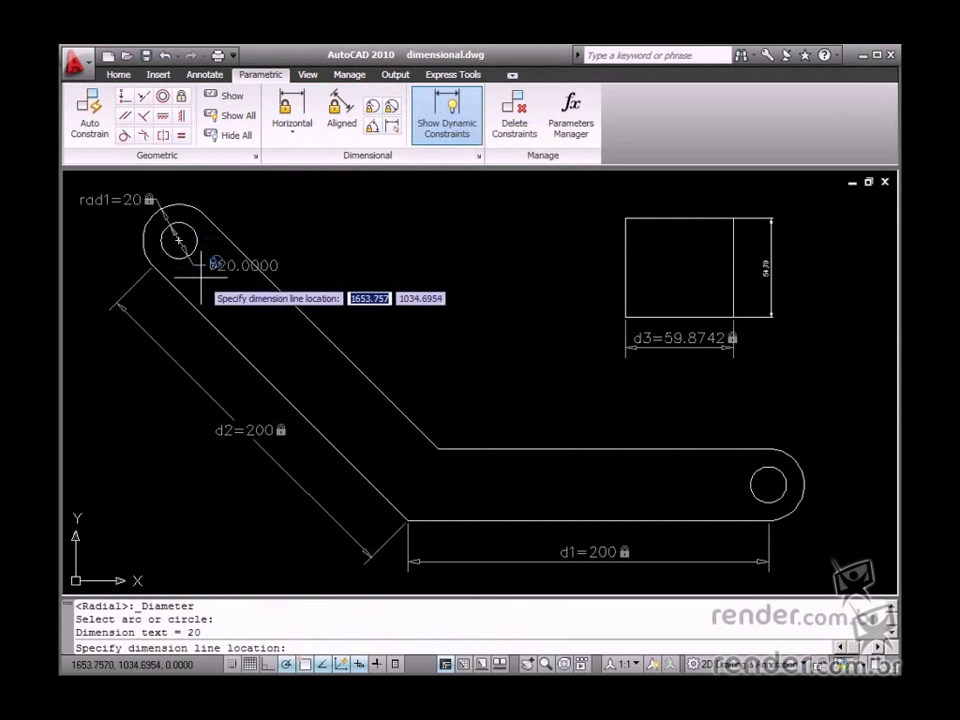
click(206, 270)
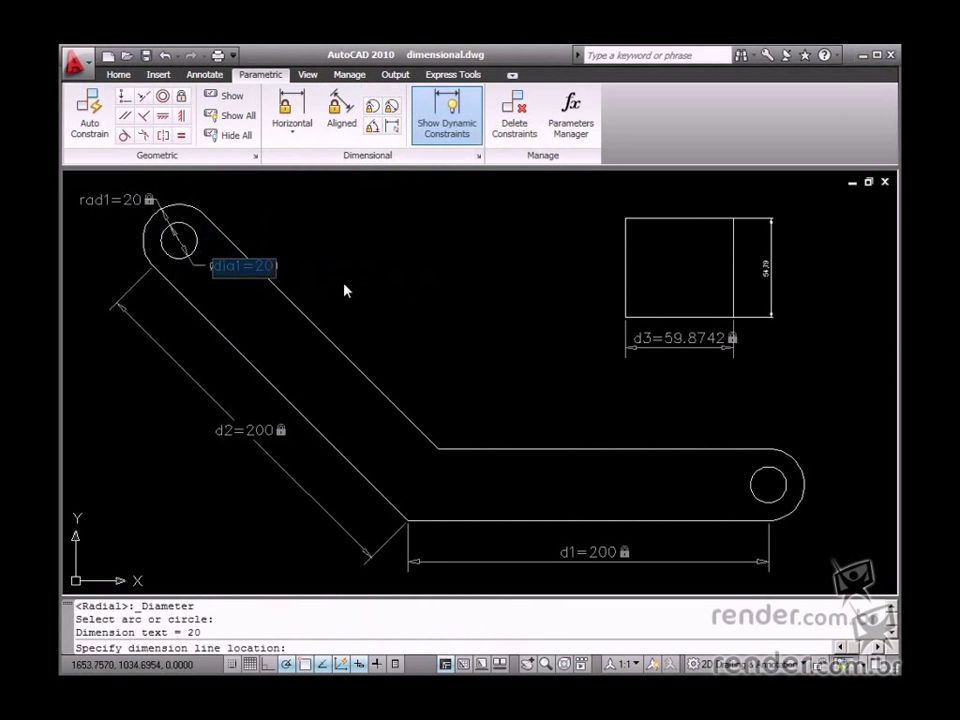
key(Return)
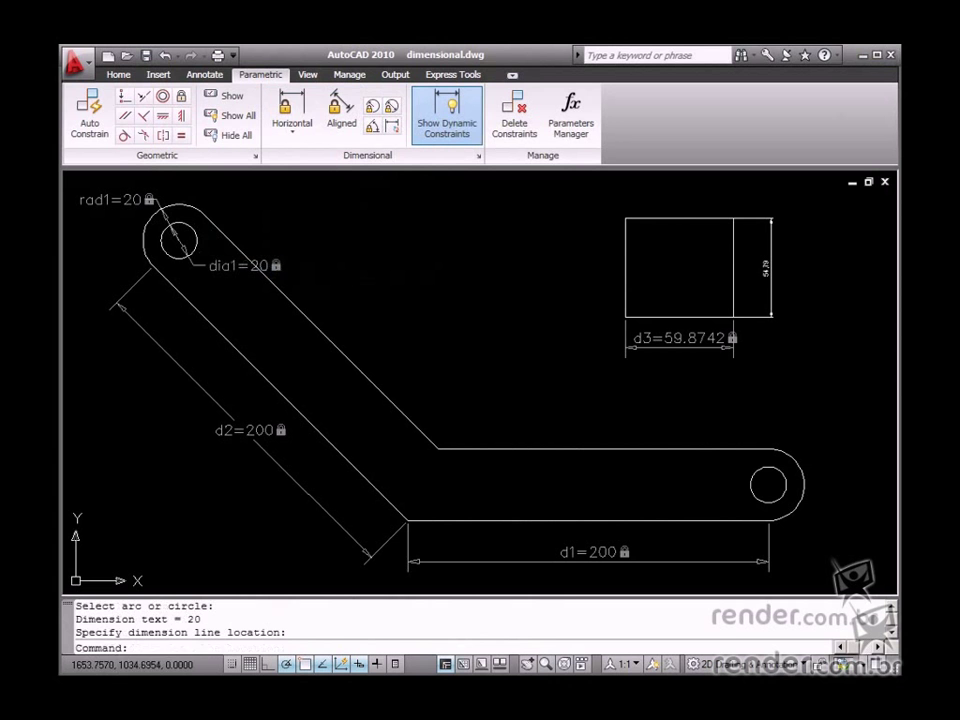
Add angular constraint ang1=135 between the horizontal and slanted arms at the bend
click(373, 127)
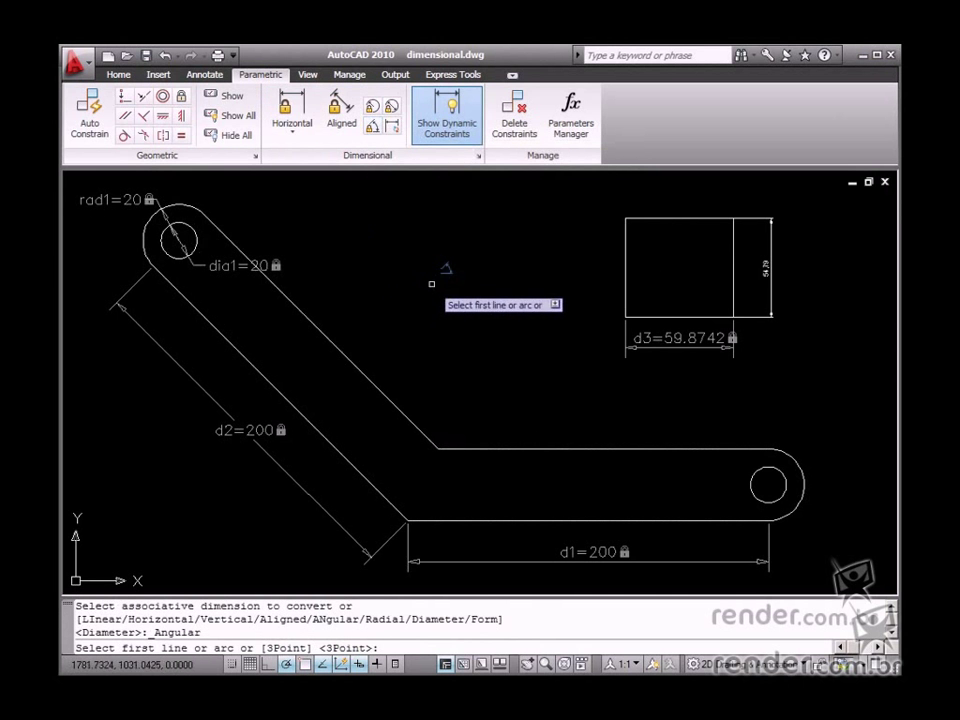
click(490, 447)
click(392, 400)
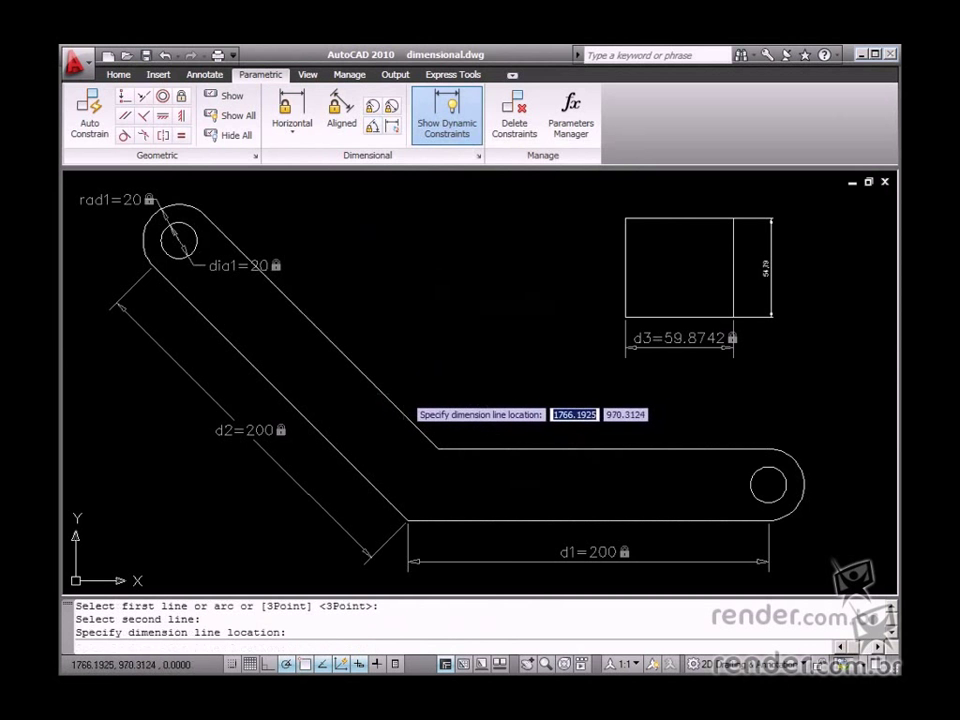
click(405, 398)
key(Return)
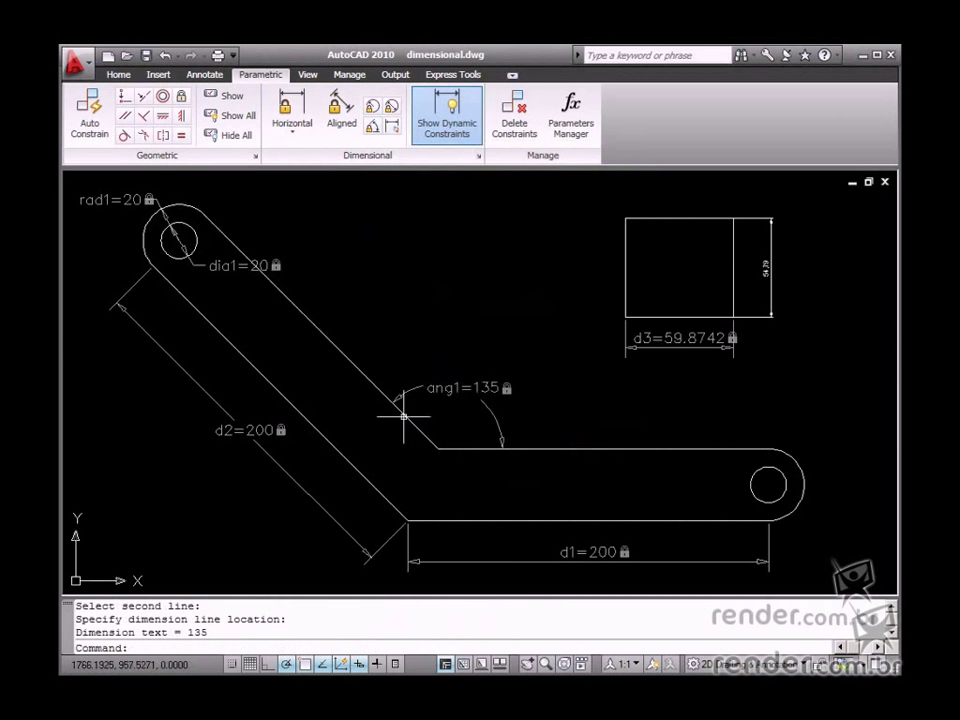
double_click(252, 433)
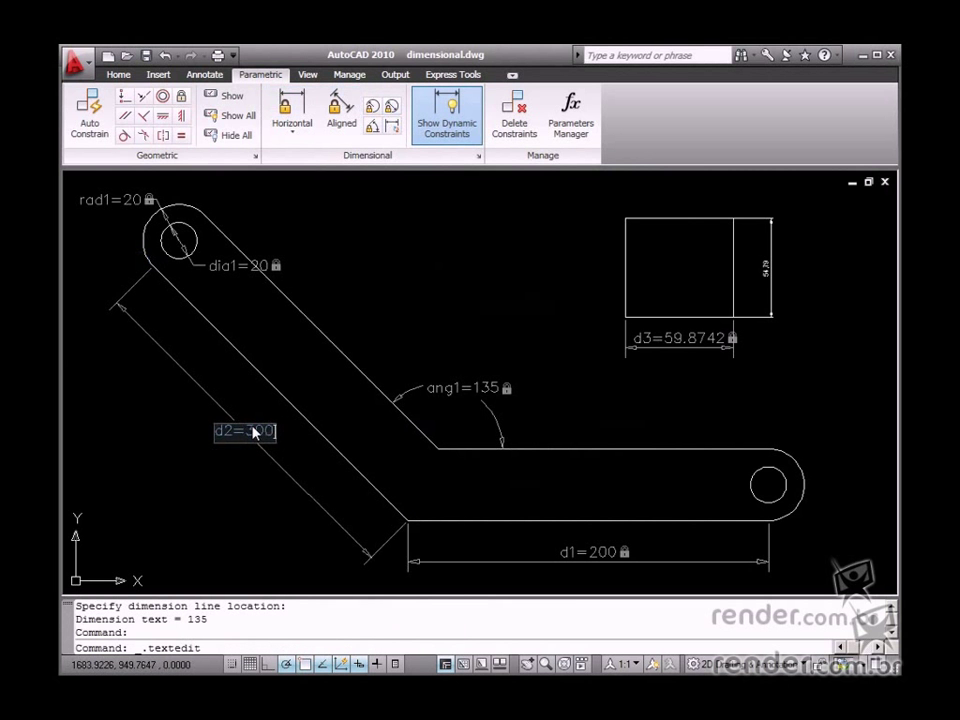
text(d2=300)
key(Return)
scroll(306, 354, down, 2)
scroll(327, 370, up, 1)
middle_drag(327, 370, 364, 381)
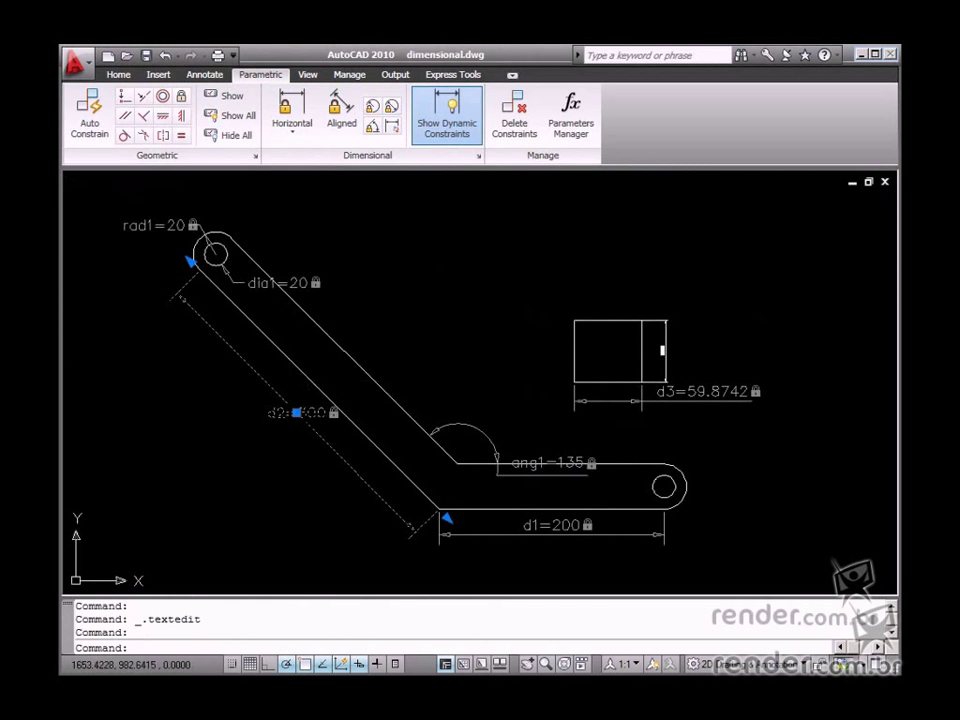
double_click(300, 413)
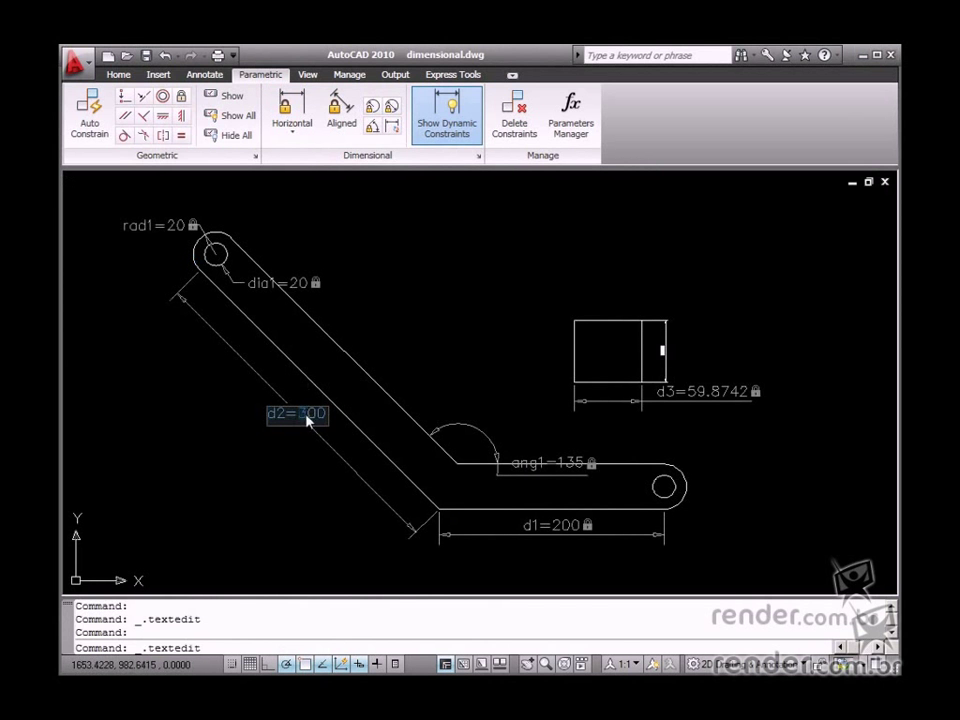
Restore the slanted arm to 200, zoom in on the rectangle, and start Convert
key(Return)
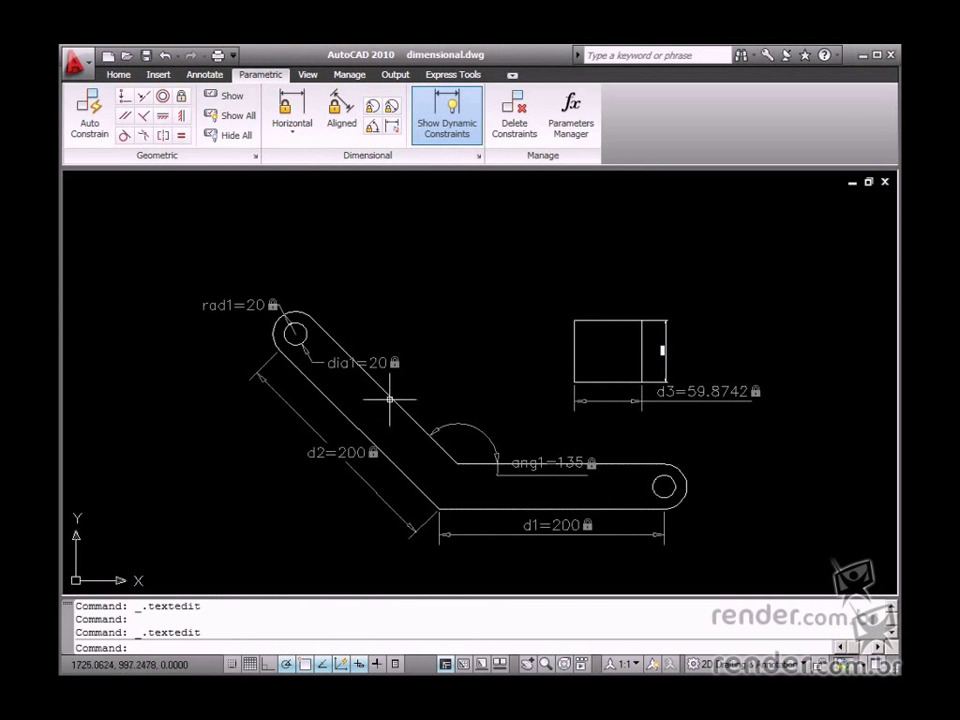
scroll(662, 350, up, 5)
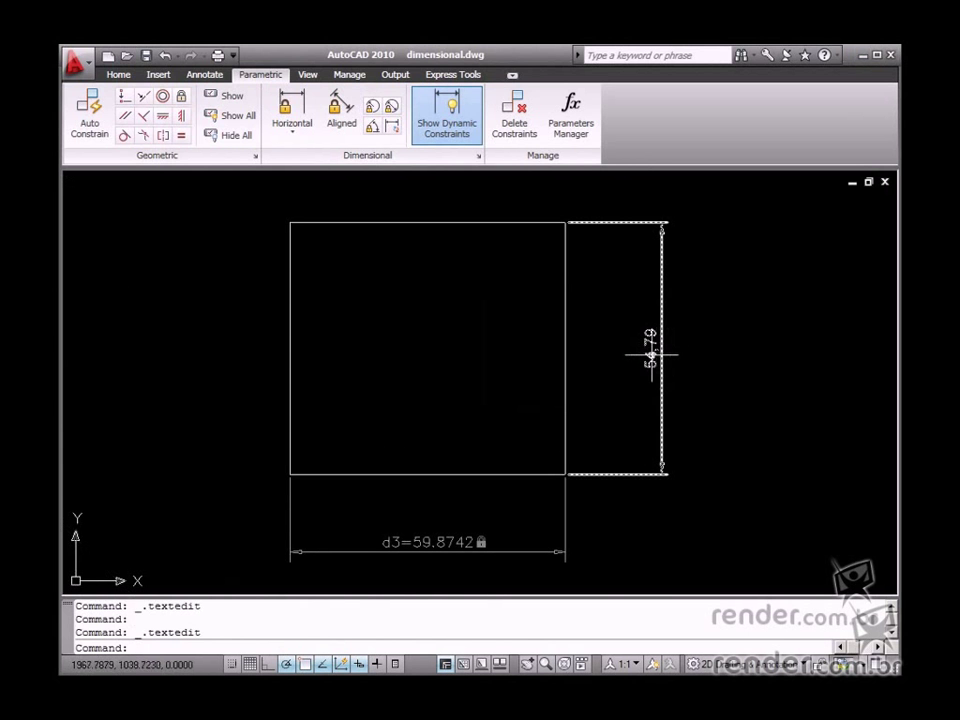
key(Return)
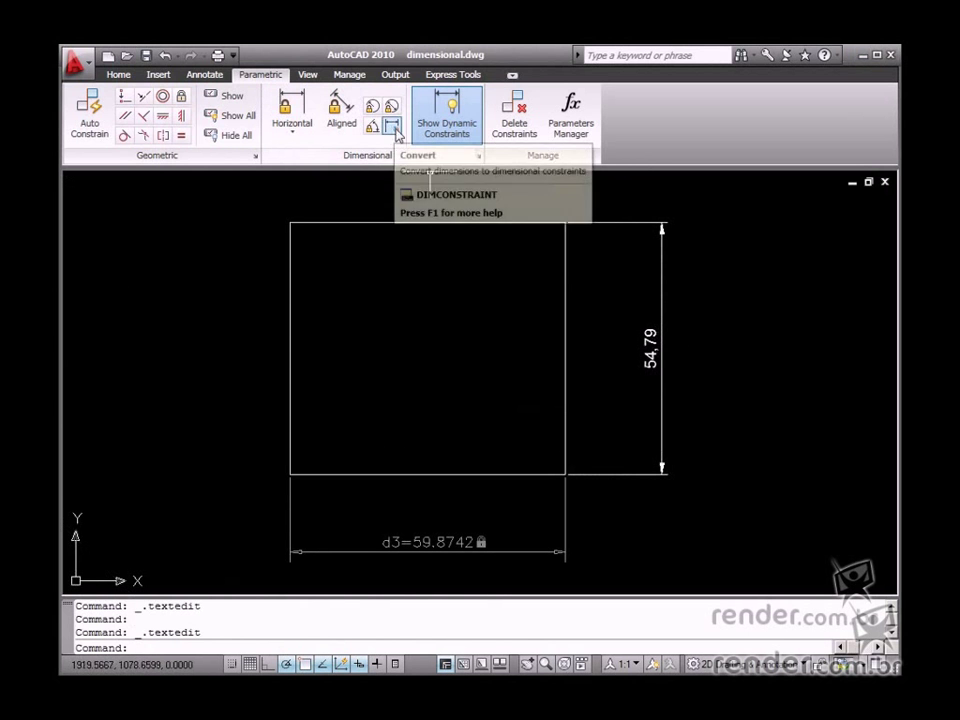
click(392, 128)
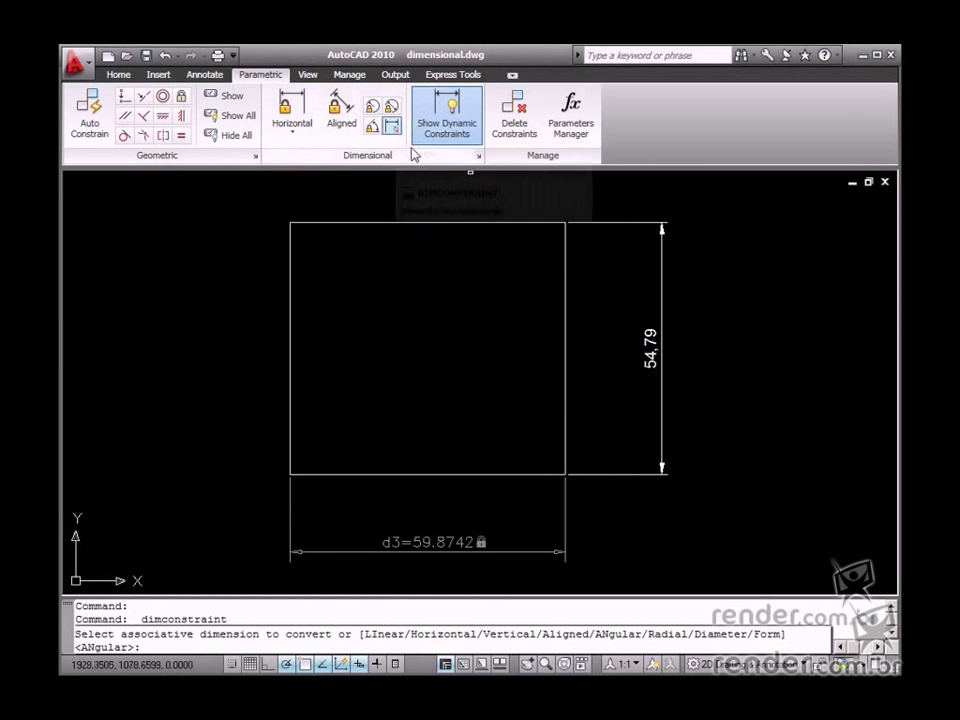
Convert the 54.79 height dimension to constraint d4, set it to 50, and show the whole drawing
click(660, 374)
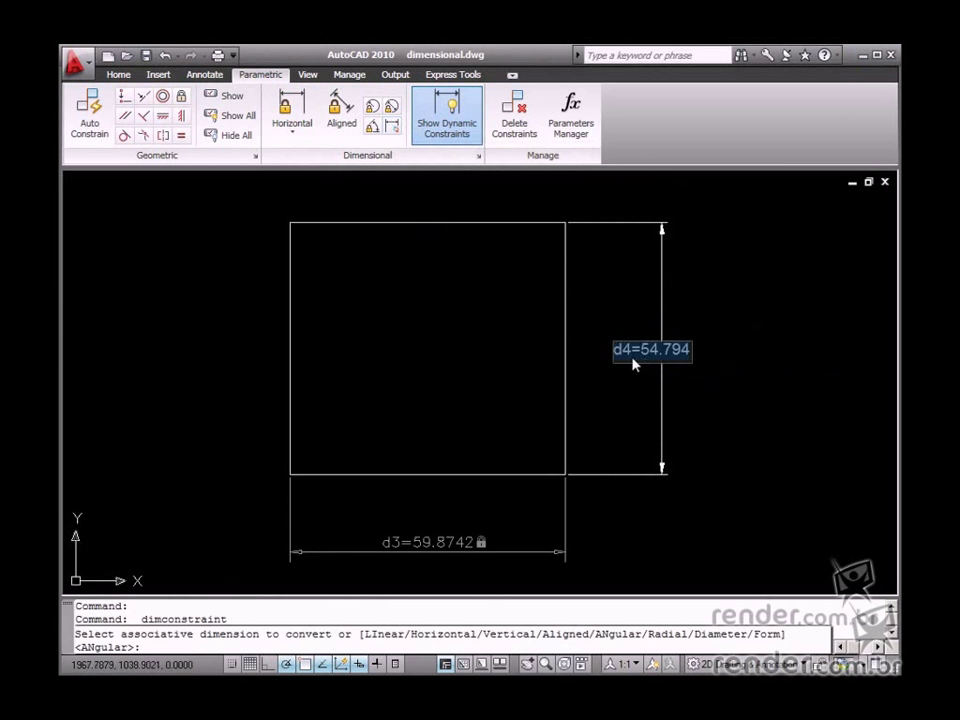
key(Return)
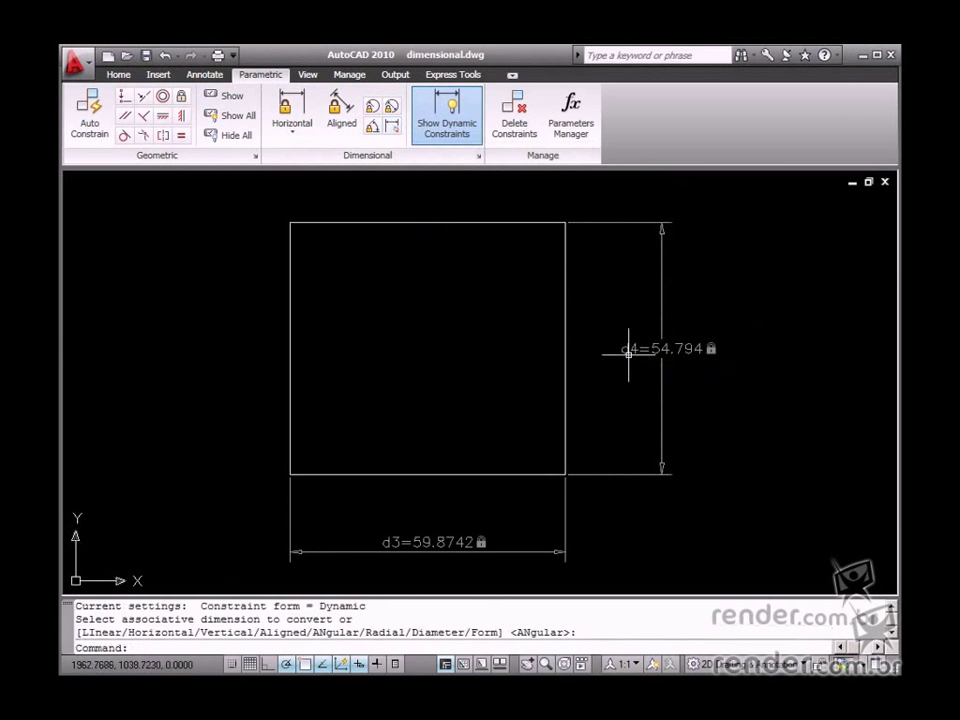
double_click(668, 348)
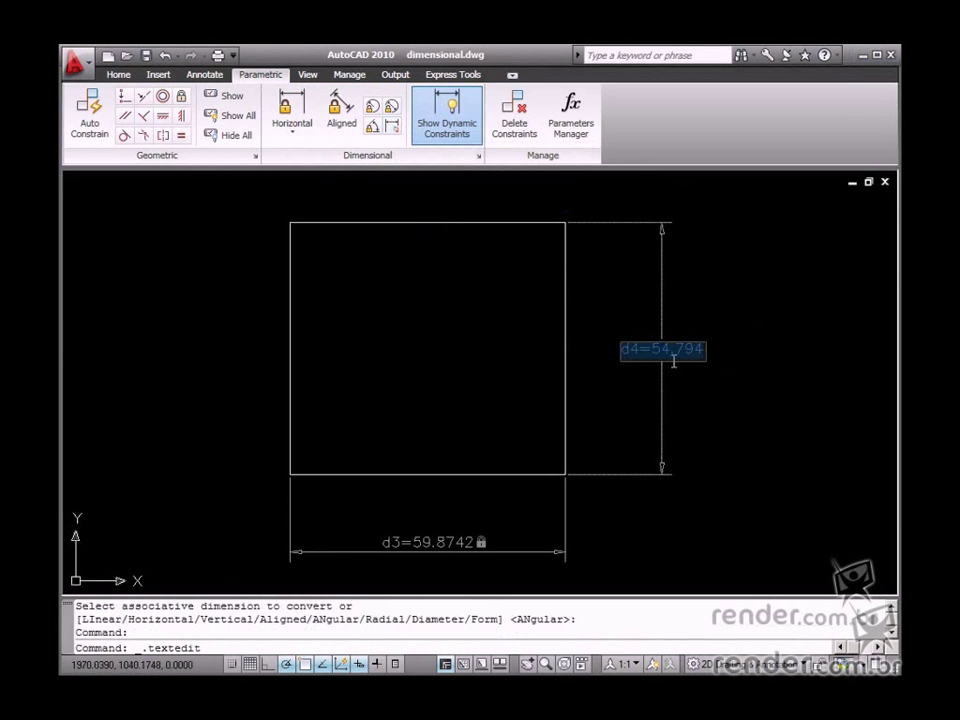
text(50)
key(Return)
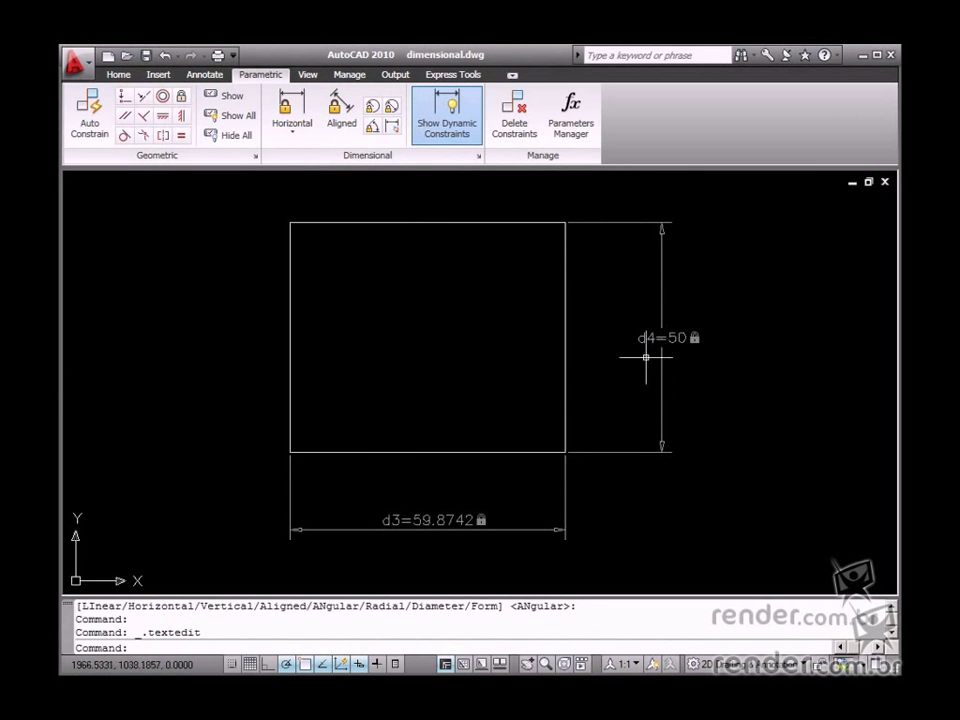
scroll(523, 462, down, 4)
mouse_move(355, 561)
middle_down()
mouse_move(489, 306)
mouse_move(508, 324)
middle_up()
scroll(508, 324, down, 1)
Make the slanted arm's d2 dimension follow d1 with the expression d2=d1
mouse_move(439, 328)
middle_down()
mouse_move(334, 266)
mouse_move(387, 340)
middle_up()
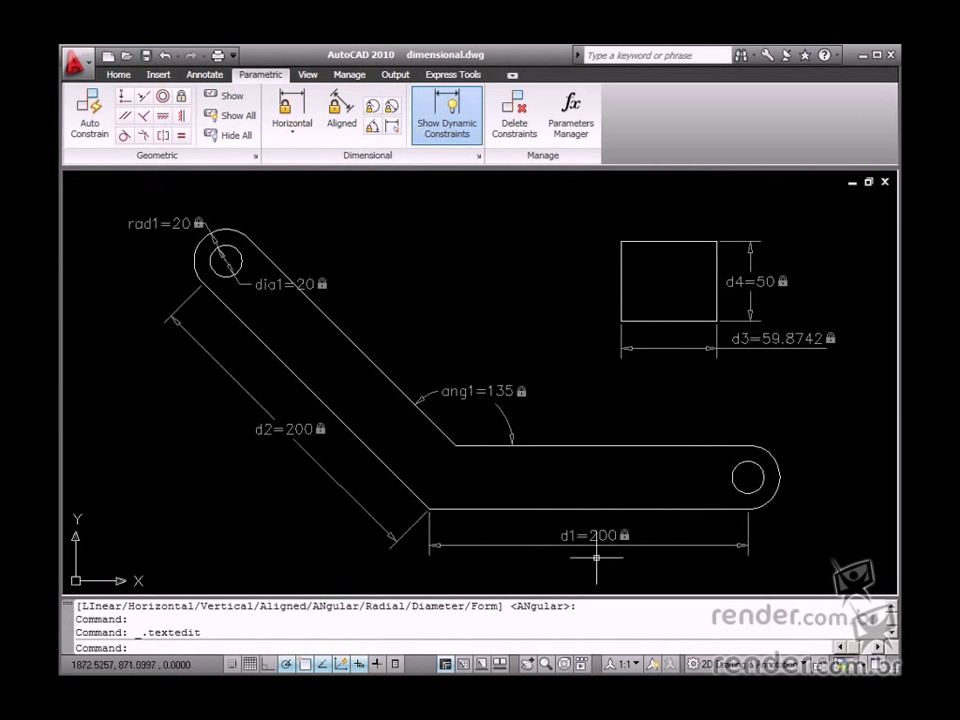
double_click(288, 437)
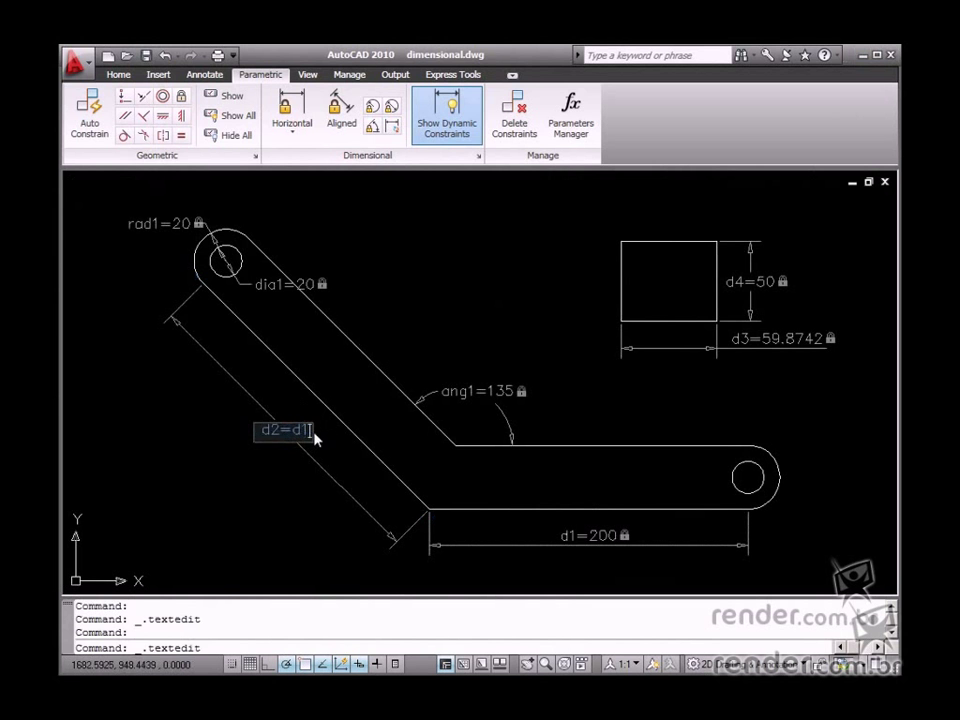
key(Return)
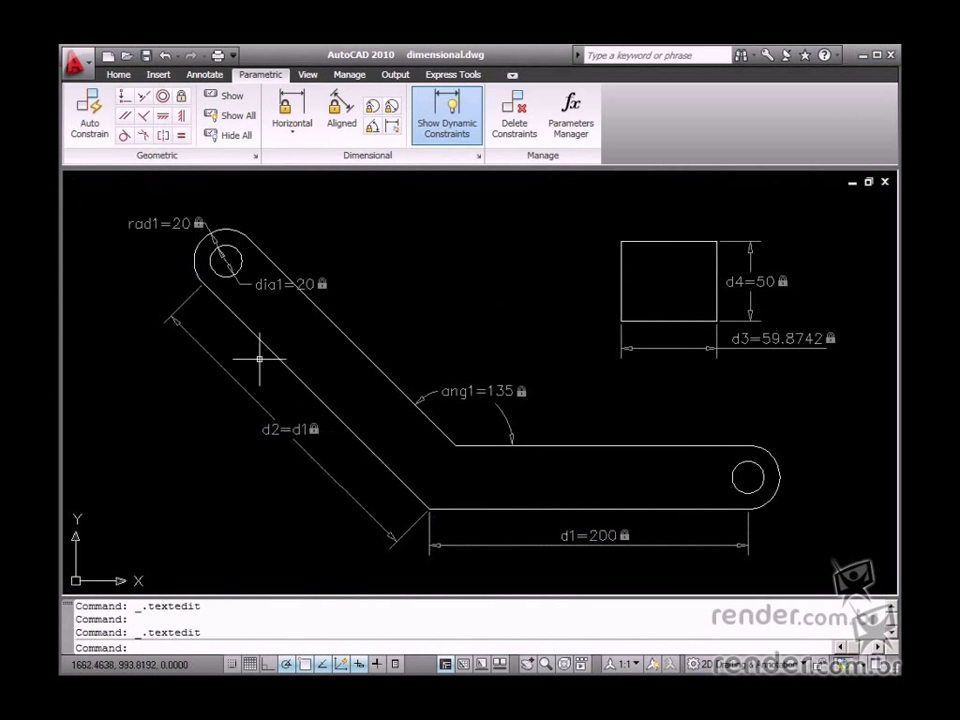
Set the end arc radius rad1 to equal the hole diameter dia1
double_click(180, 228)
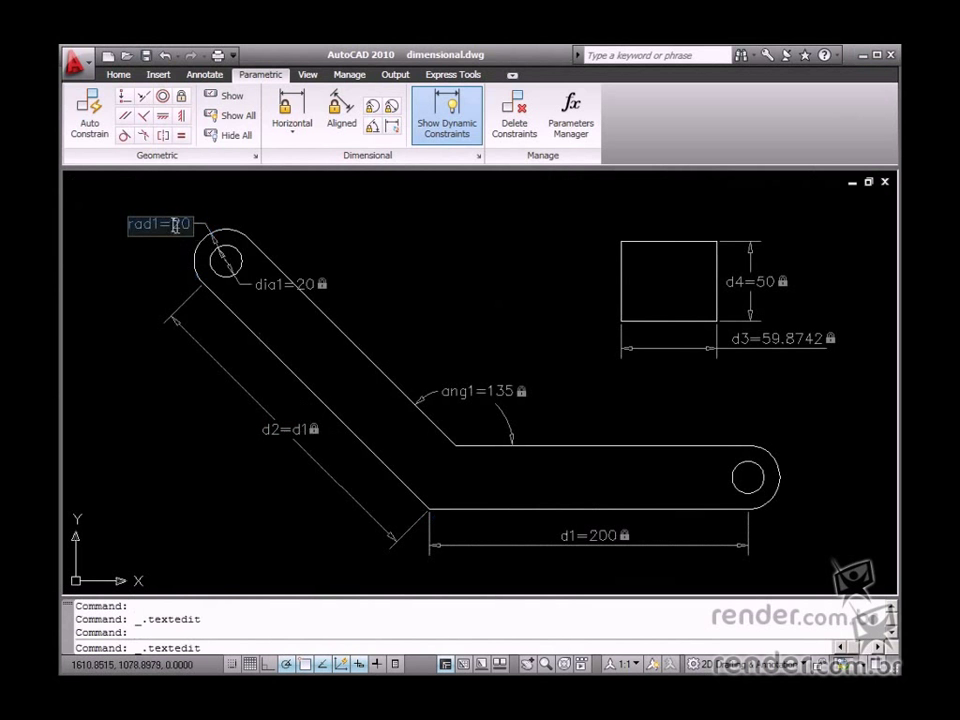
text(dia1)
key(Return)
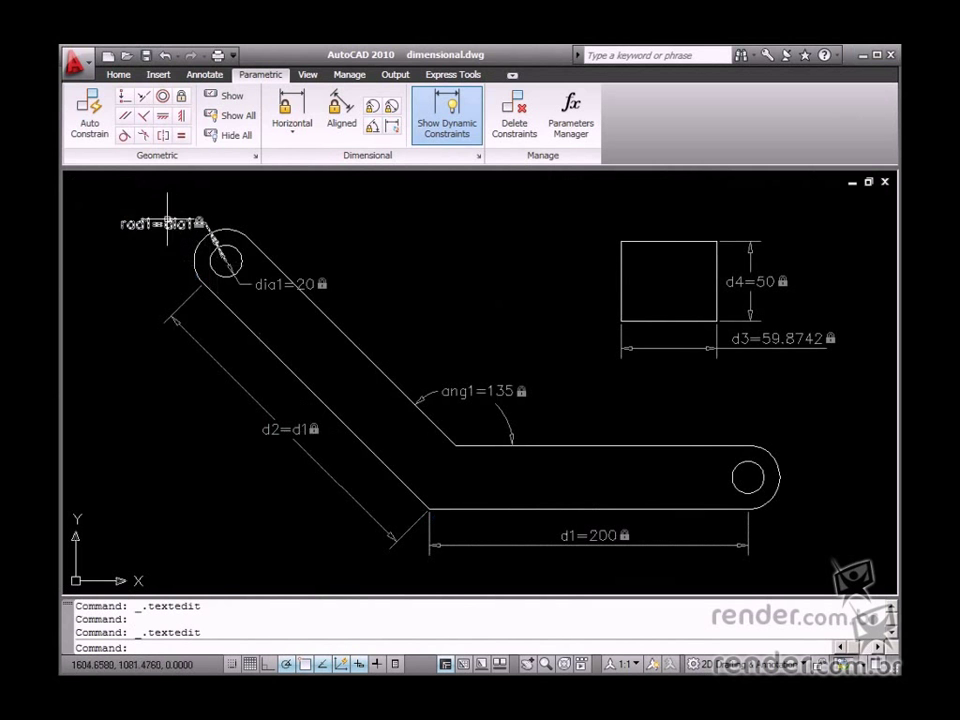